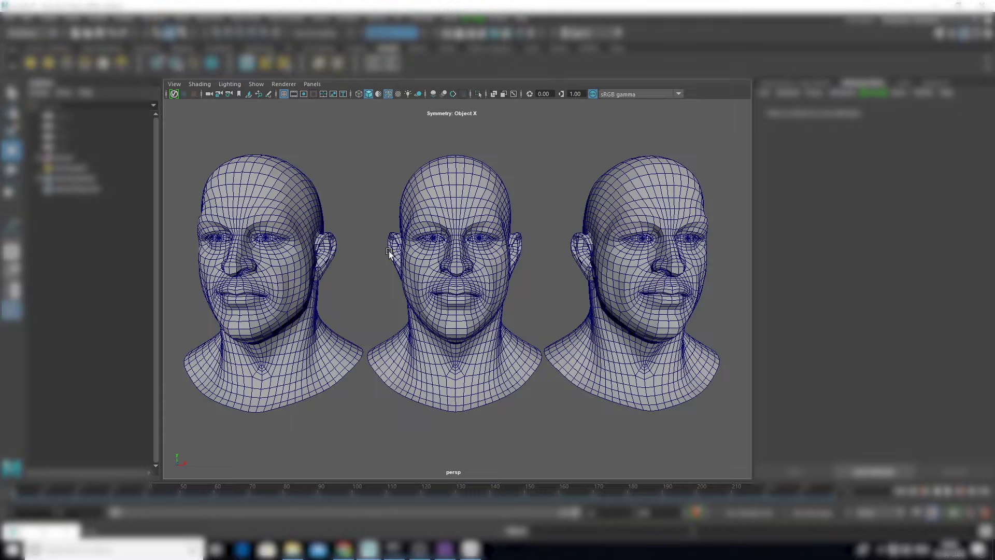
Step: Switch the perspective view's renderer to Arnold to preview the three heads
{"action": "left_click", "coordinate": [309, 84]}
{"action": "mouse_move", "coordinate": [284, 85]}
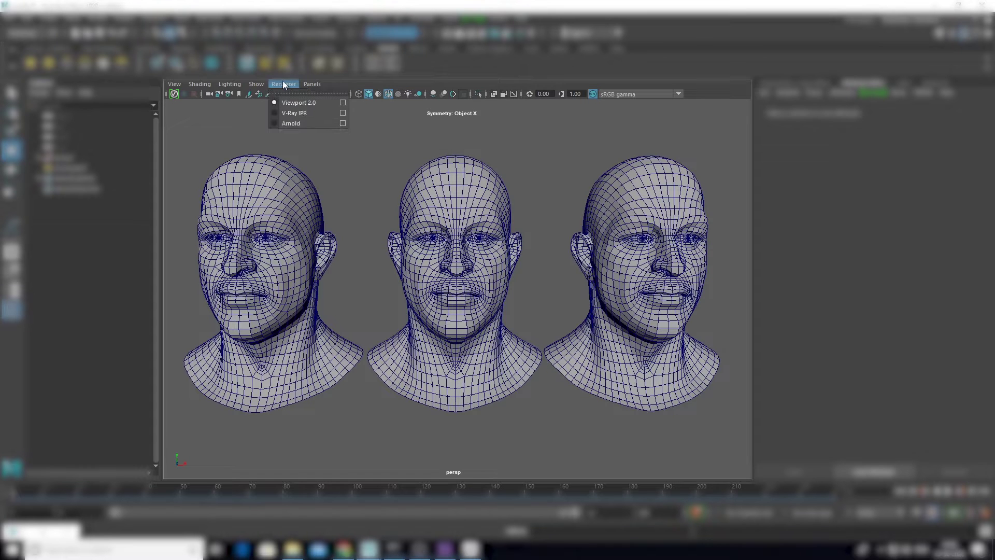
{"action": "left_click", "coordinate": [290, 123]}
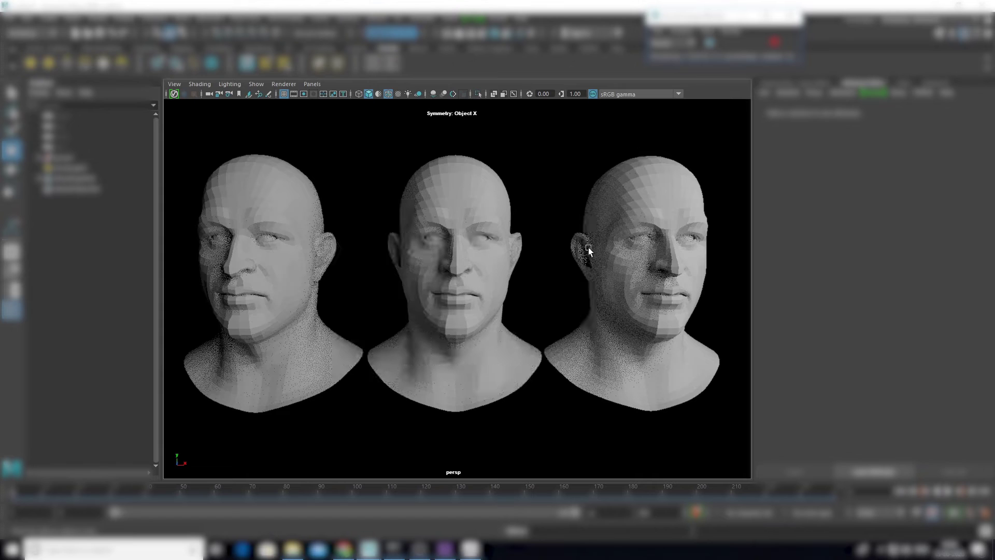
Step: Select all three head meshes and soften their edges for smoother shading
{"action": "left_click", "coordinate": [303, 204]}
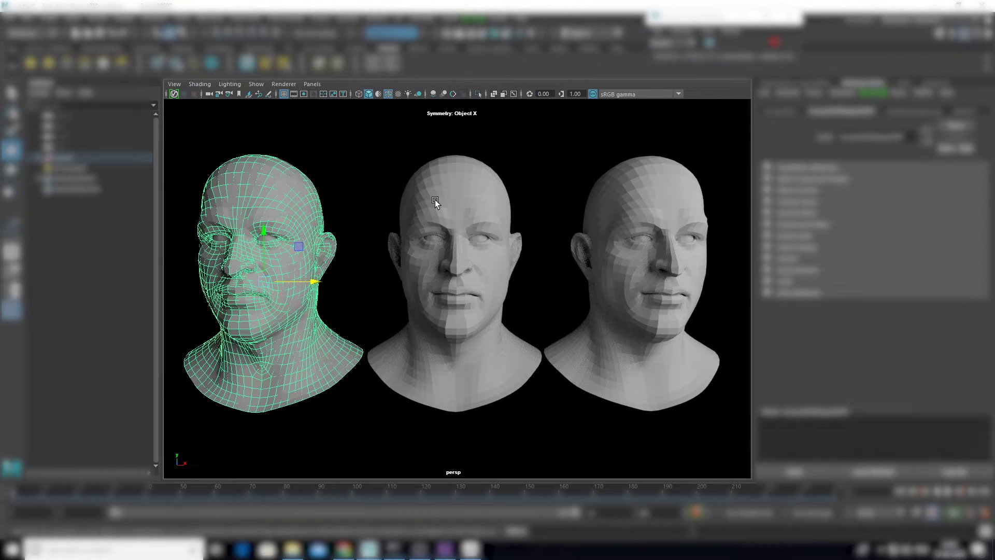
{"action": "left_click", "coordinate": [439, 203]}
{"action": "left_click", "coordinate": [619, 200]}
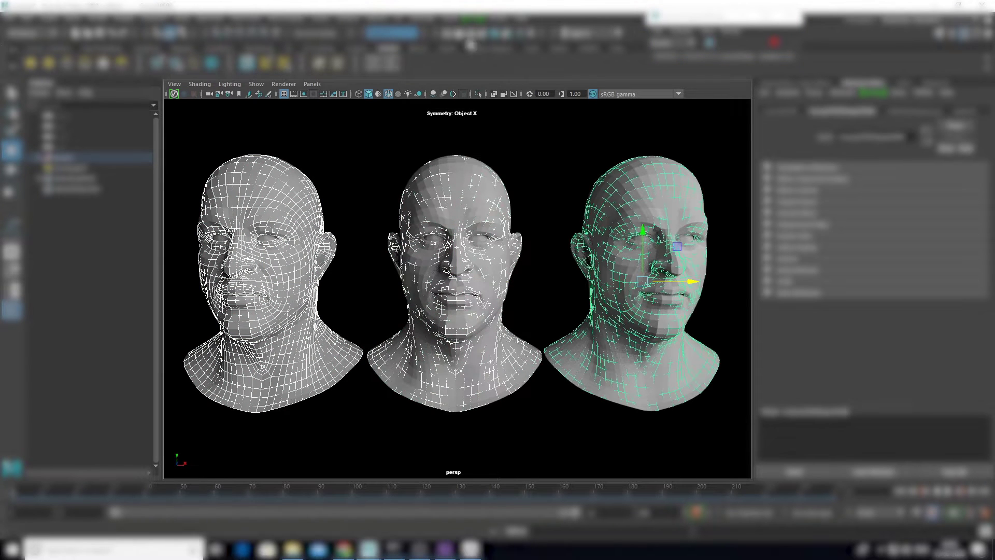
{"action": "right_click", "coordinate": [476, 198], "text": "shift"}
{"action": "right_click_drag", "start_coordinate": [477, 200], "coordinate": [591, 216], "text": "shift"}
{"action": "left_click", "coordinate": [524, 158]}
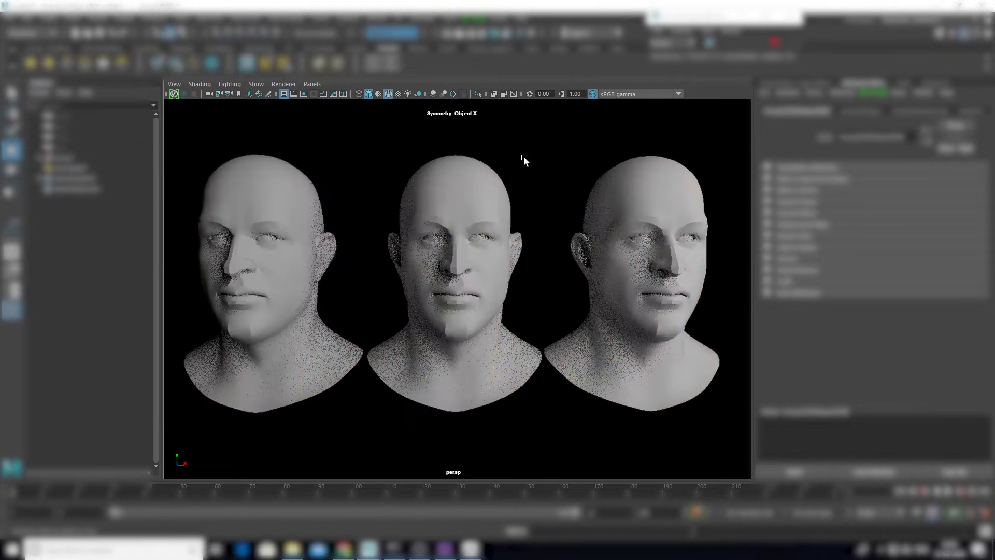
{"action": "left_click", "coordinate": [483, 395]}
{"action": "left_click_drag", "start_coordinate": [509, 281], "coordinate": [624, 300]}
{"action": "key", "text": "ctrl+z"}
{"action": "left_click", "coordinate": [515, 421]}
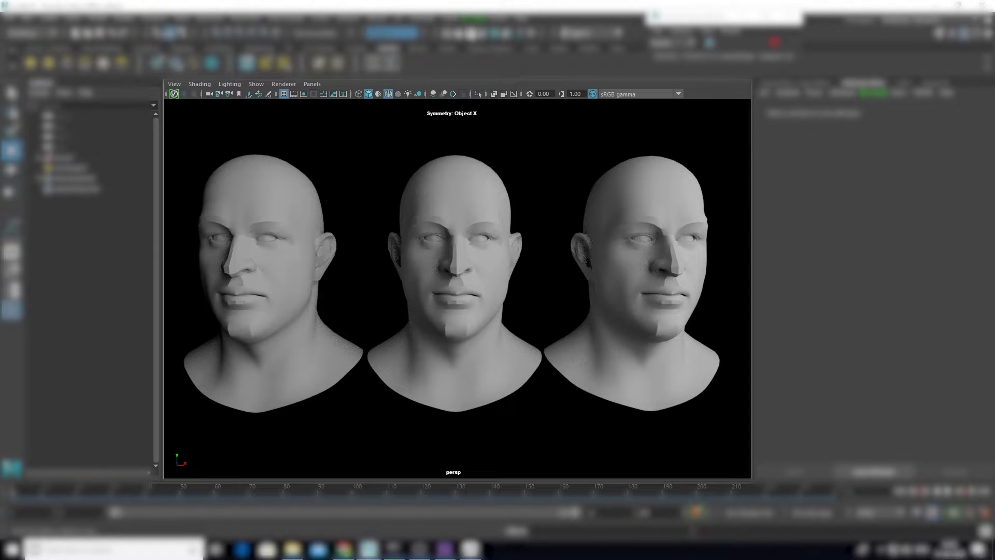
Step: Change the colour of the scene's area light to a pale blue
{"action": "left_click", "coordinate": [59, 168]}
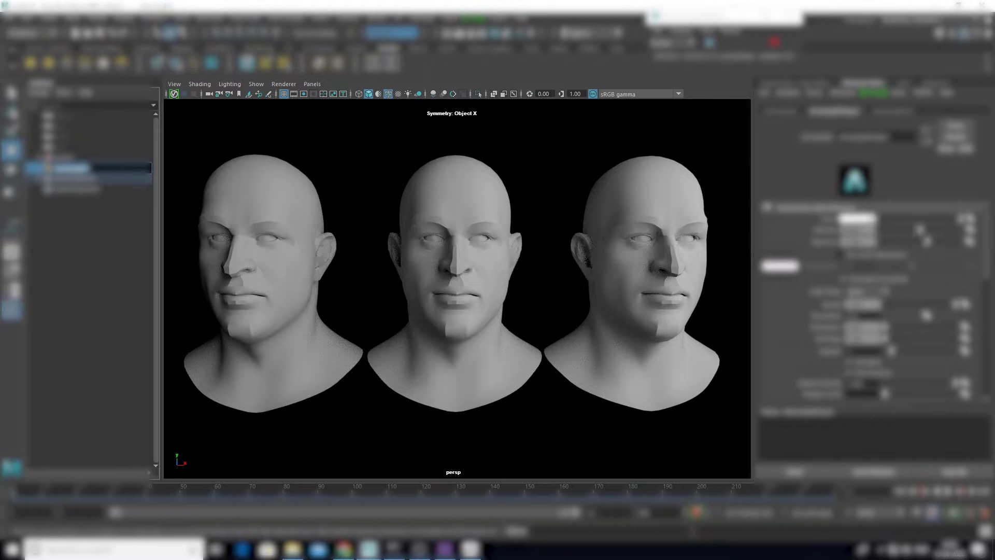
{"action": "left_click", "coordinate": [860, 220]}
{"action": "left_click", "coordinate": [861, 221]}
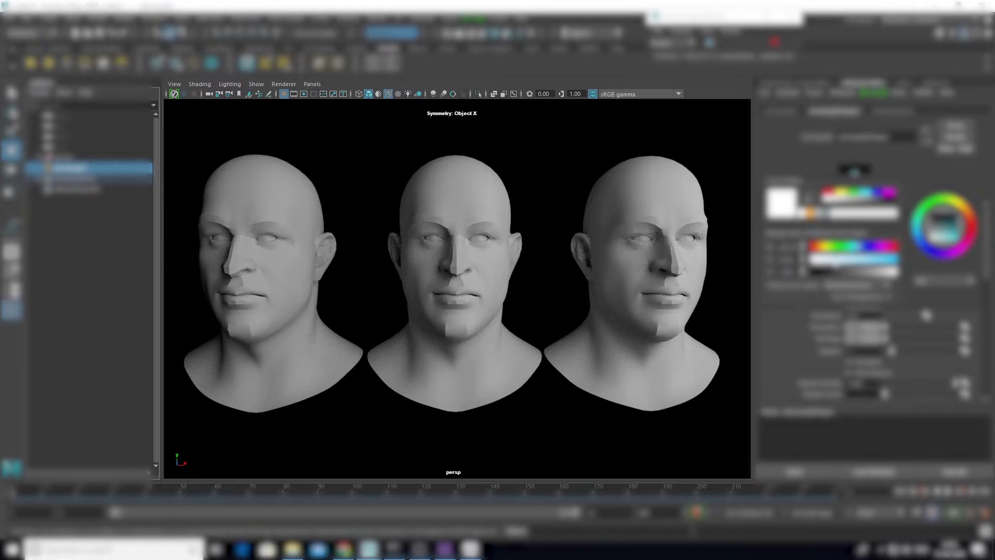
{"action": "left_click", "coordinate": [834, 262]}
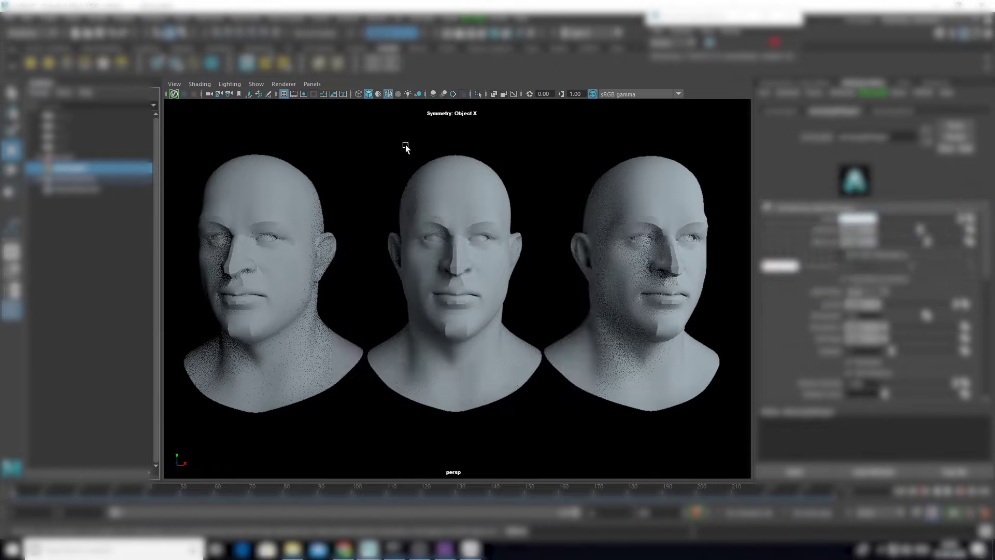
Step: Duplicate the area light and place the copy centred behind the three heads
{"action": "key", "text": "space"}
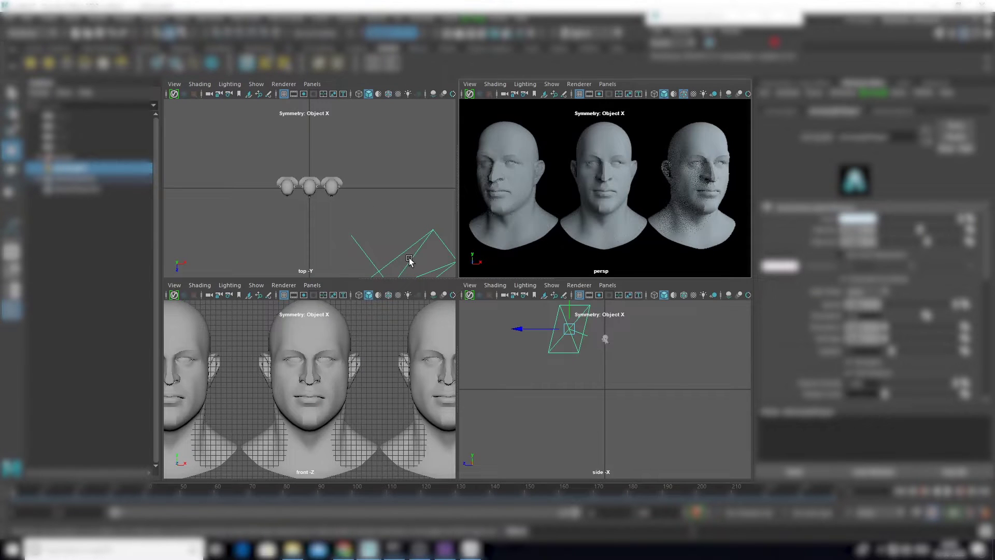
{"action": "left_click", "coordinate": [410, 270]}
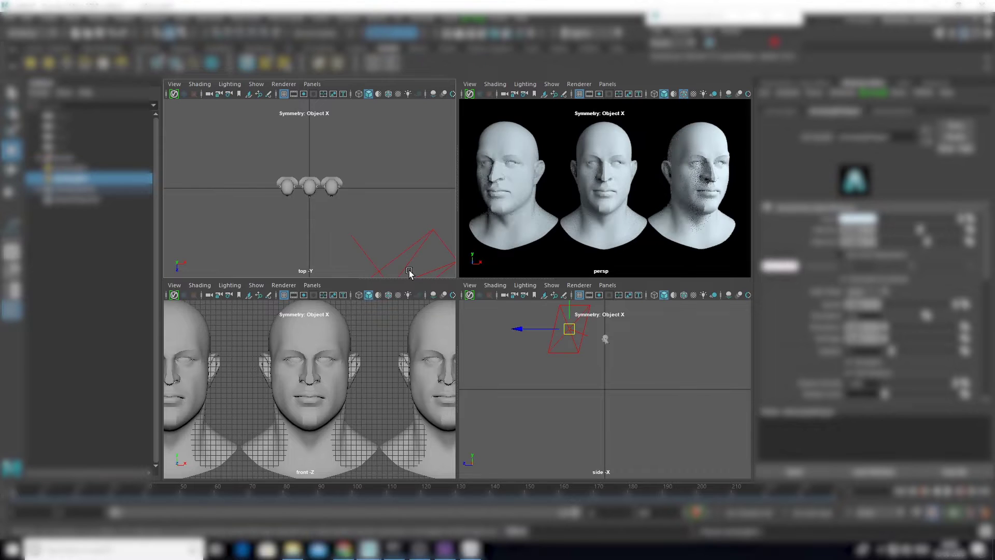
{"action": "left_click_drag", "start_coordinate": [568, 329], "coordinate": [658, 315]}
{"action": "key", "text": "e"}
{"action": "key", "text": "w"}
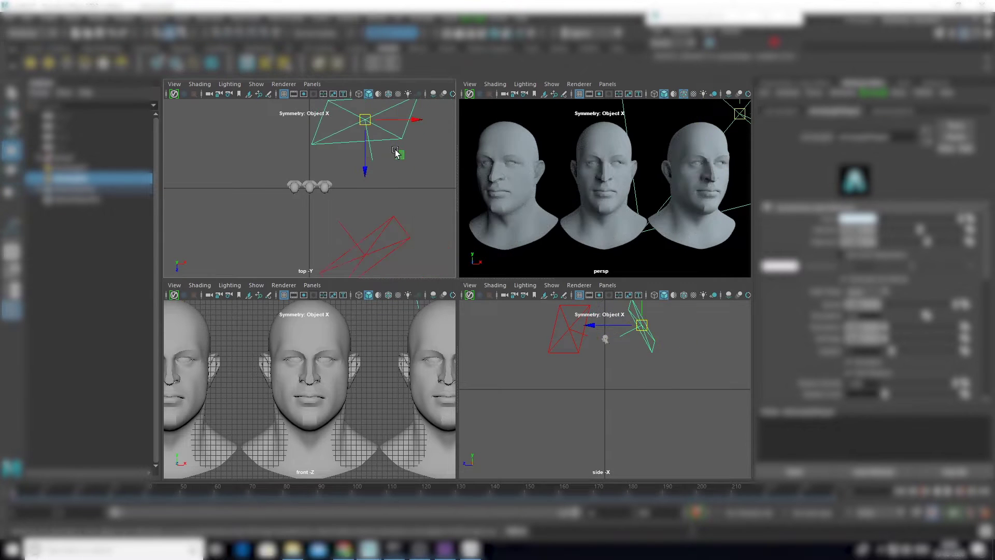
{"action": "middle_click_drag", "start_coordinate": [395, 150], "coordinate": [395, 170], "text": "alt"}
{"action": "left_click_drag", "start_coordinate": [365, 140], "coordinate": [309, 134]}
Step: Rotate the duplicated light behind the heads so that it faces them squarely as a back light
{"action": "key", "text": "e"}
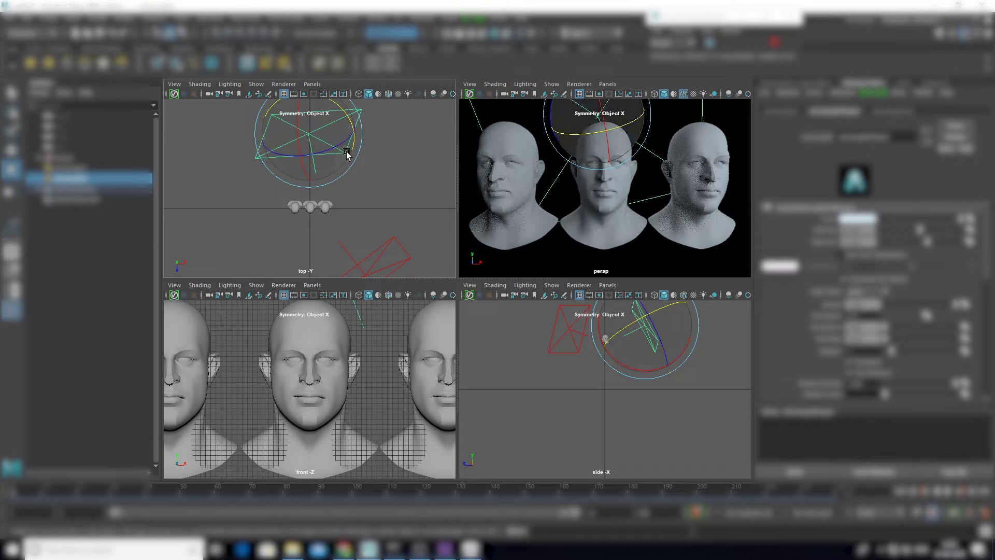
{"action": "left_click_drag", "start_coordinate": [361, 155], "coordinate": [352, 165]}
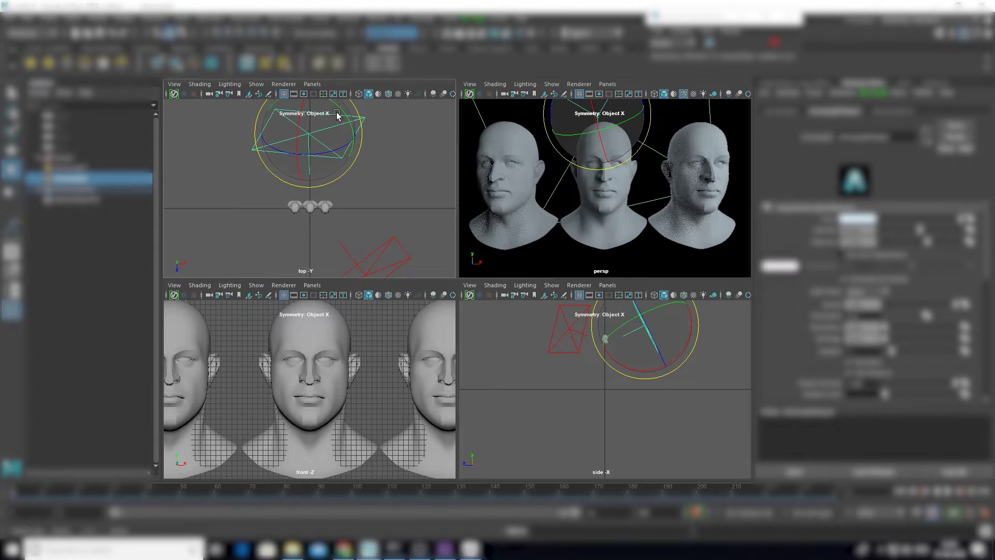
{"action": "left_click_drag", "start_coordinate": [303, 115], "coordinate": [333, 134]}
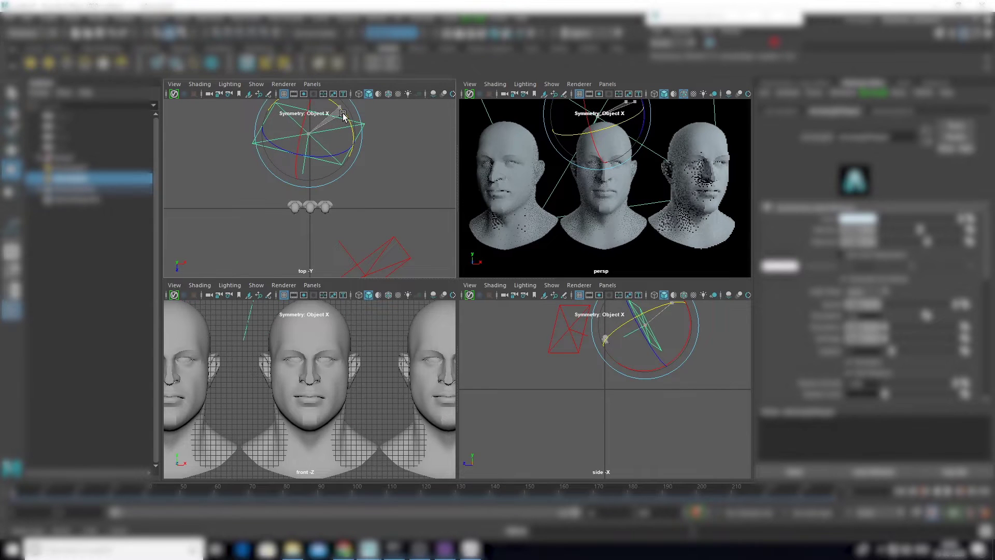
{"action": "mouse_move", "coordinate": [342, 115]}
{"action": "left_mouse_down"}
{"action": "mouse_move", "coordinate": [307, 101]}
{"action": "mouse_move", "coordinate": [359, 122]}
{"action": "mouse_move", "coordinate": [359, 107]}
{"action": "left_mouse_up"}
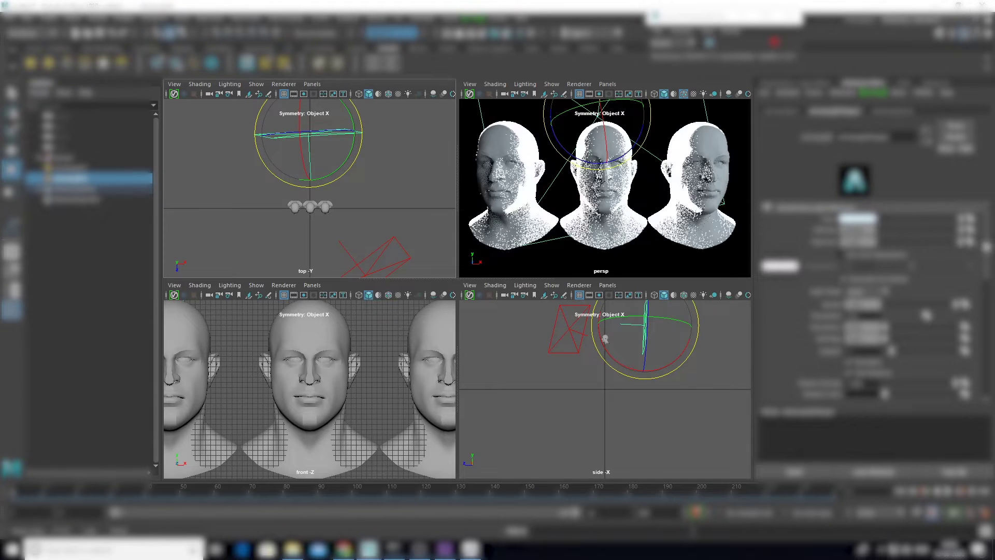
Step: Lower the back light's brightness to a subtle rim light, enlarge the perspective view and deselect the light
{"action": "left_click_drag", "start_coordinate": [937, 243], "coordinate": [932, 243]}
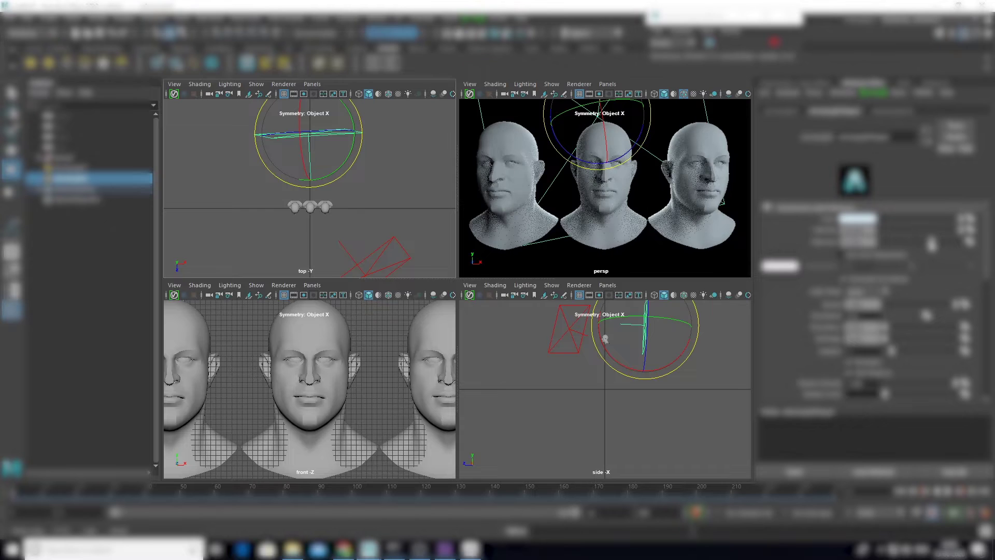
{"action": "key", "text": "space"}
{"action": "key", "text": "space"}
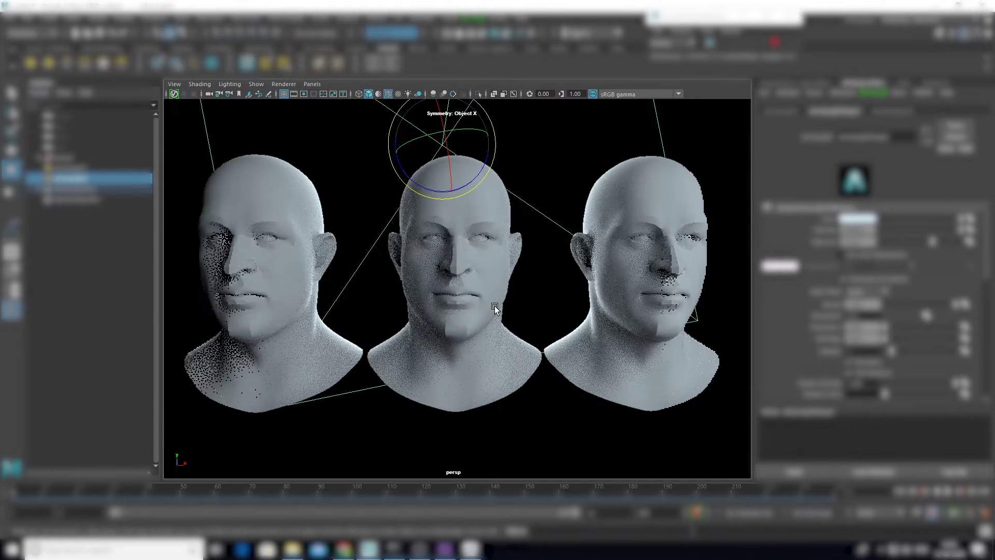
{"action": "key", "text": "w"}
{"action": "left_click", "coordinate": [513, 432]}
Step: Select the three heads again and soften the edges that still shade hard around the nose and chin
{"action": "left_click", "coordinate": [459, 273]}
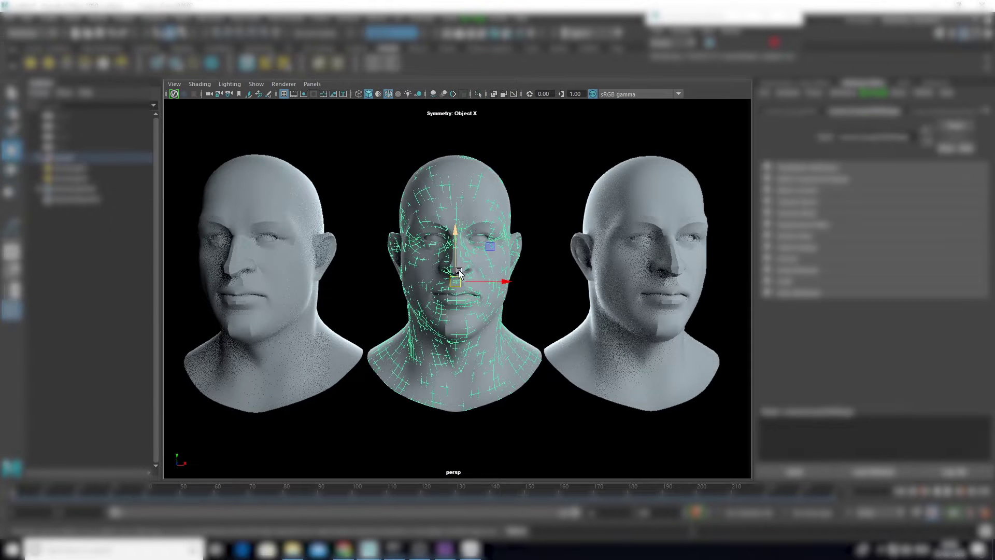
{"action": "left_click", "coordinate": [619, 290], "text": "shift"}
{"action": "left_click", "coordinate": [289, 311], "text": "shift"}
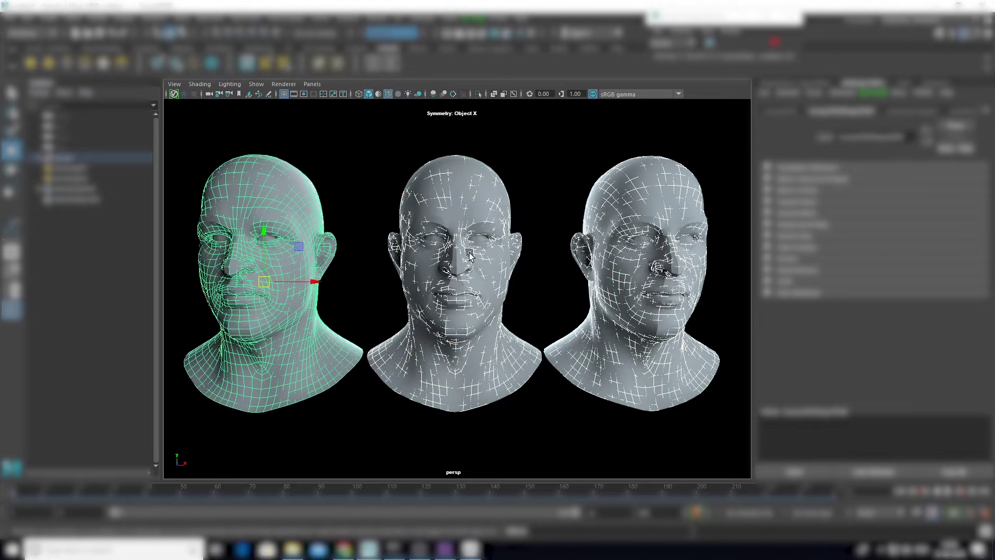
{"action": "right_click_drag", "start_coordinate": [469, 253], "coordinate": [595, 256], "text": "shift"}
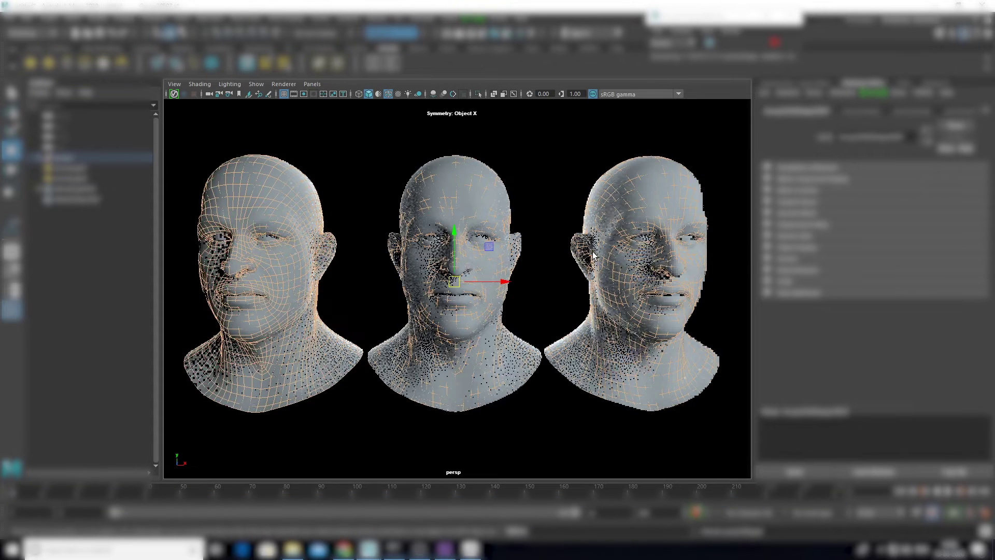
{"action": "left_click", "coordinate": [550, 426]}
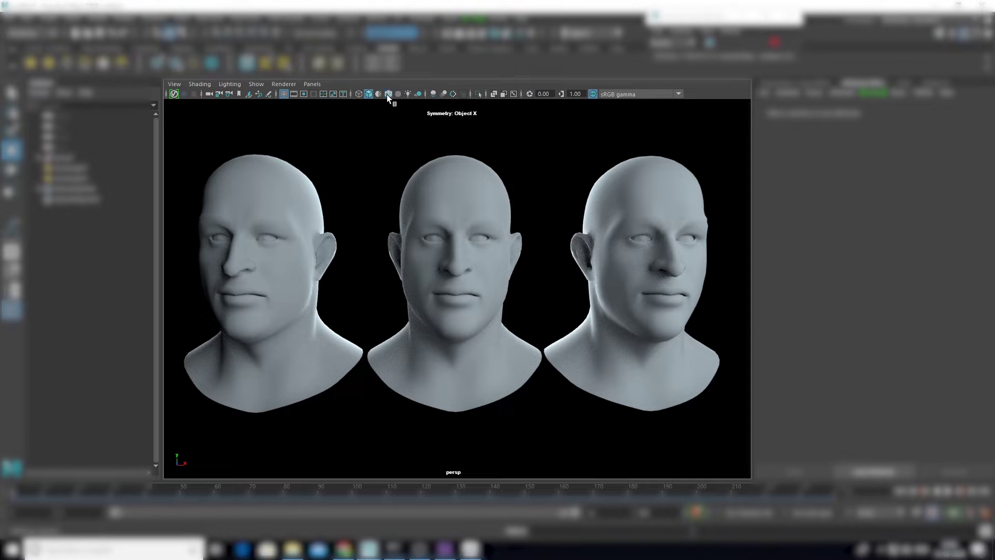
Step: Undo the last edge softening on the three heads
{"action": "left_click", "coordinate": [459, 219]}
{"action": "key", "text": "ctrl+z"}
{"action": "key", "text": "ctrl+z"}
{"action": "key", "text": "ctrl+z"}
{"action": "key", "text": "ctrl+z"}
{"action": "key", "text": "ctrl+z"}
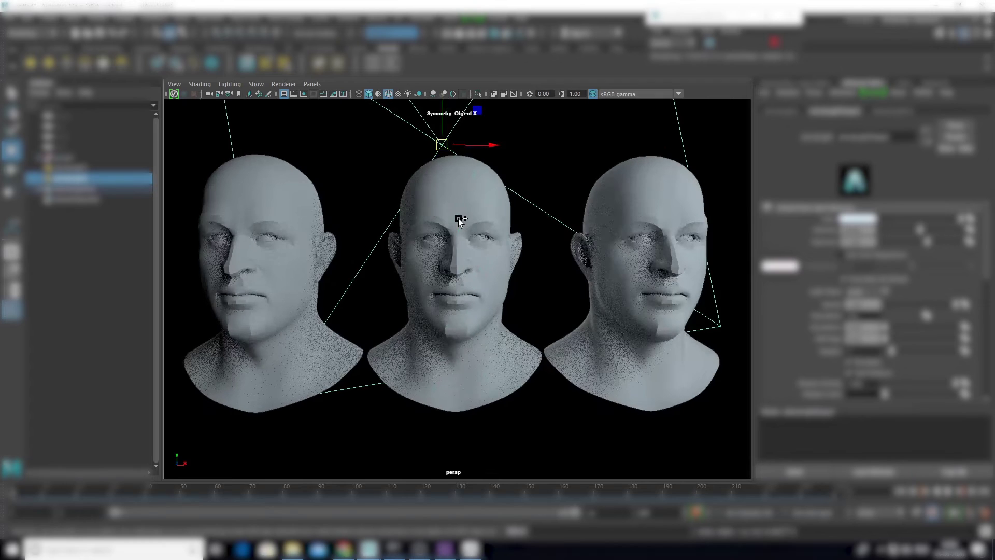
{"action": "key", "text": "ctrl+z"}
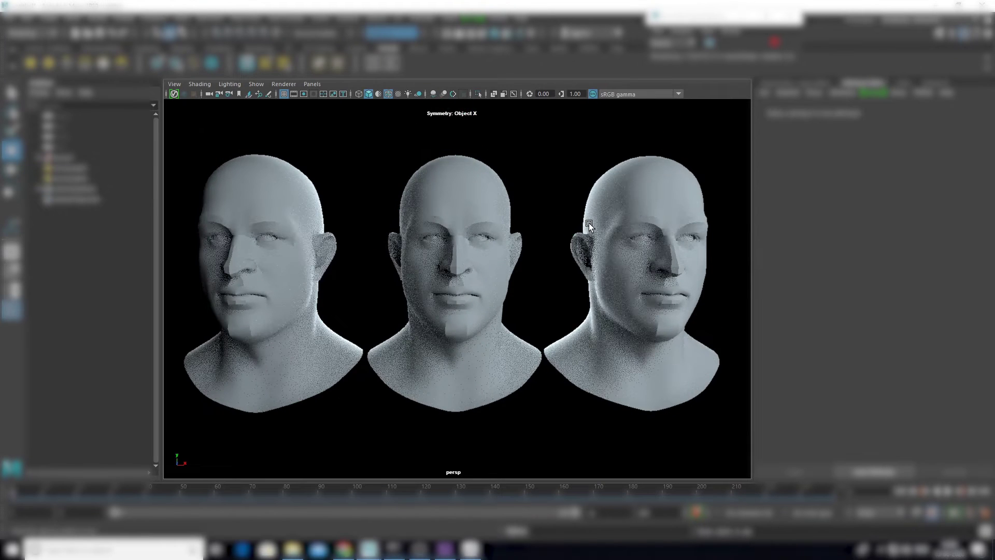
Step: Select all three head meshes and harden their edges to give them faceted shading
{"action": "left_click", "coordinate": [589, 223]}
{"action": "left_click", "coordinate": [452, 206], "text": "shift"}
{"action": "left_click", "coordinate": [271, 194], "text": "shift"}
{"action": "right_click_drag", "start_coordinate": [485, 206], "coordinate": [596, 246], "text": "shift"}
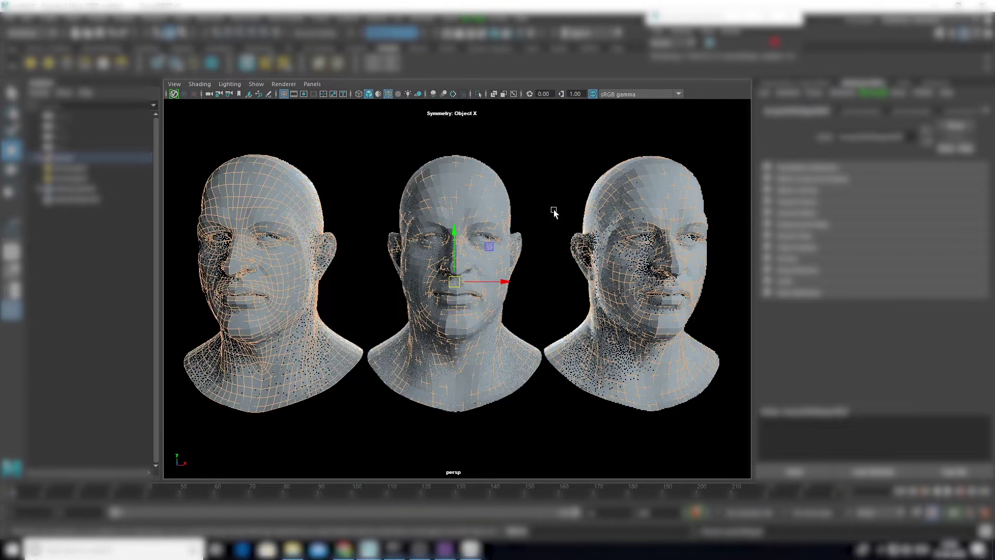
{"action": "left_click", "coordinate": [553, 211]}
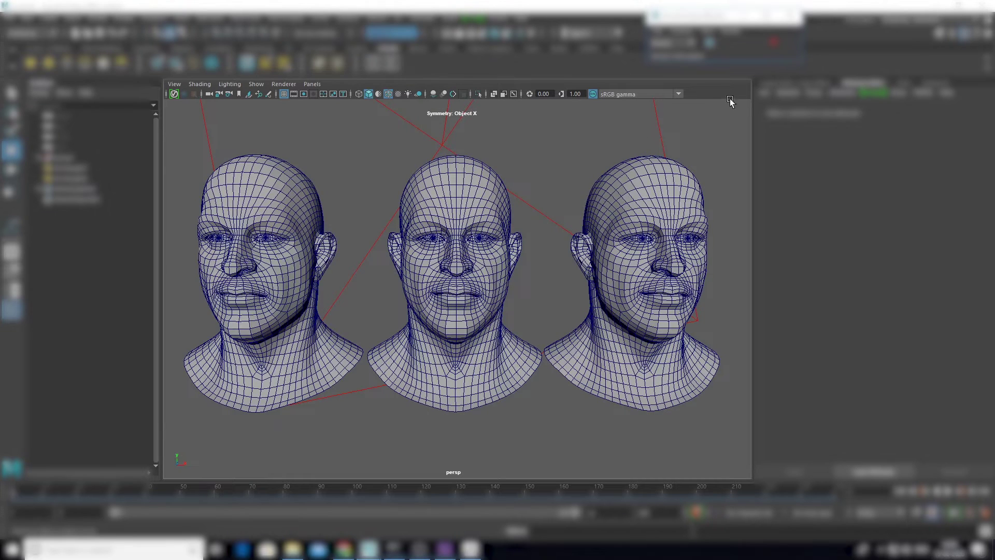
Step: Turn off the wireframe overlay on the shaded heads in the perspective view
{"action": "scroll", "coordinate": [457, 259], "scroll_direction": "down", "scroll_amount": 5}
{"action": "scroll", "coordinate": [450, 266], "scroll_direction": "up", "scroll_amount": 3}
{"action": "mouse_move", "coordinate": [489, 256]}
{"action": "left_mouse_down", "text": "alt"}
{"action": "mouse_move", "coordinate": [449, 266]}
{"action": "mouse_move", "coordinate": [479, 266]}
{"action": "mouse_move", "coordinate": [468, 268]}
{"action": "mouse_move", "coordinate": [486, 251]}
{"action": "left_mouse_up", "text": "alt"}
{"action": "scroll", "coordinate": [467, 267], "scroll_direction": "up", "scroll_amount": 3}
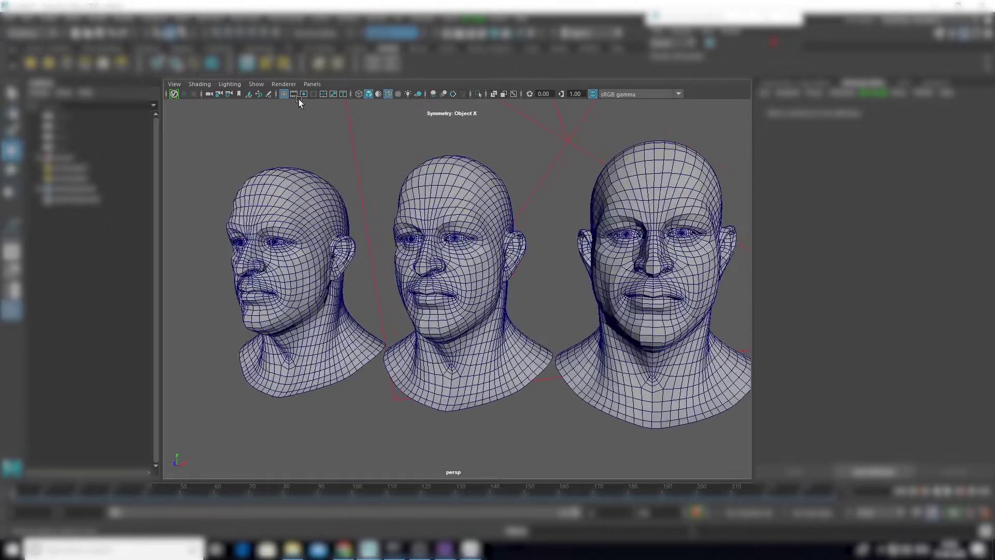
{"action": "left_click", "coordinate": [388, 94]}
Step: Examine the shading and facial planes of the three heads from an angled side view
{"action": "scroll", "coordinate": [483, 282], "scroll_direction": "down", "scroll_amount": 3}
{"action": "mouse_move", "coordinate": [486, 289]}
{"action": "left_mouse_down", "text": "alt"}
{"action": "mouse_move", "coordinate": [561, 290]}
{"action": "mouse_move", "coordinate": [518, 288]}
{"action": "mouse_move", "coordinate": [477, 261]}
{"action": "mouse_move", "coordinate": [460, 273]}
{"action": "left_mouse_up", "text": "alt"}
{"action": "scroll", "coordinate": [549, 290], "scroll_direction": "up", "scroll_amount": 3}
{"action": "scroll", "coordinate": [539, 289], "scroll_direction": "up", "scroll_amount": 3}
{"action": "left_click", "coordinate": [477, 280]}
{"action": "scroll", "coordinate": [487, 283], "scroll_direction": "down", "scroll_amount": 3}
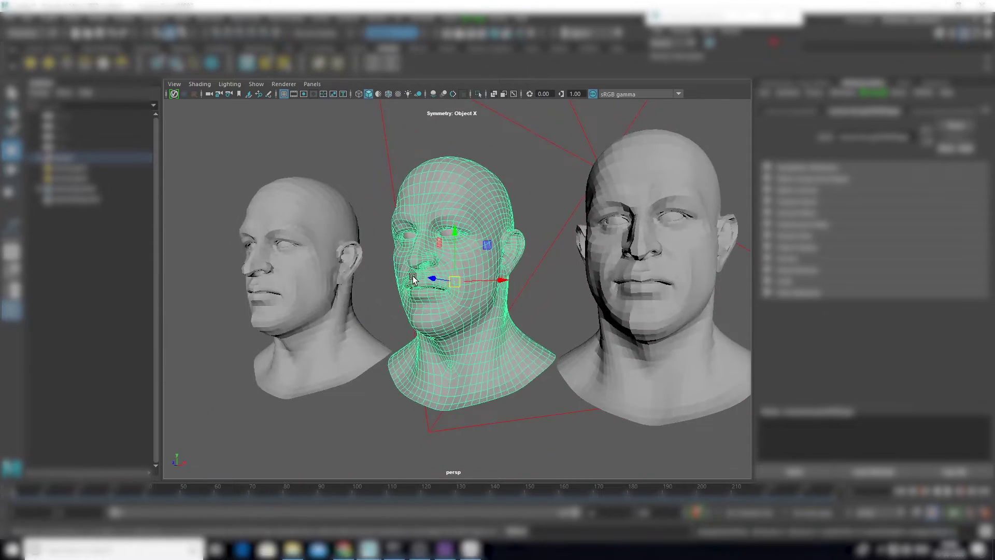
{"action": "left_click", "coordinate": [384, 307]}
{"action": "left_click_drag", "start_coordinate": [385, 309], "coordinate": [433, 319], "text": "alt"}
{"action": "left_click", "coordinate": [453, 319]}
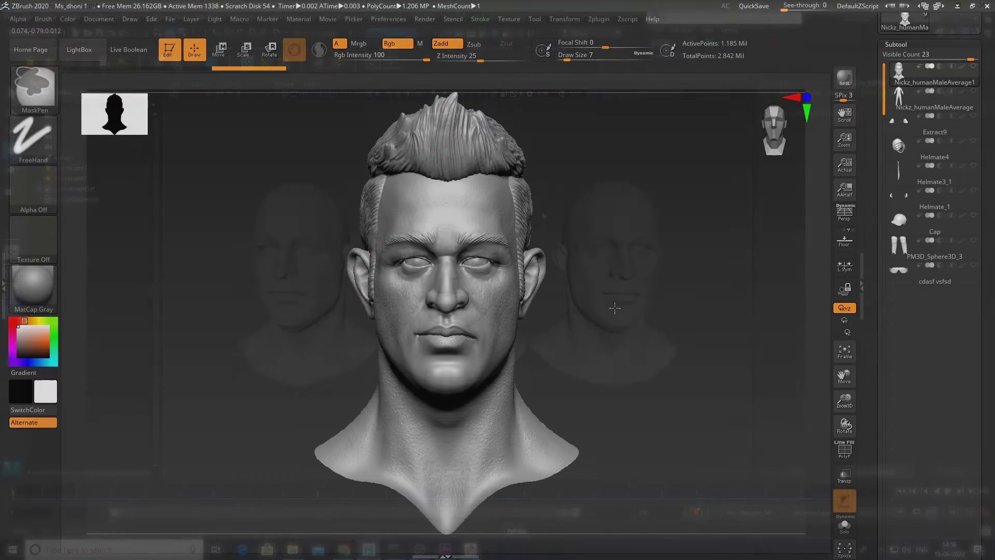
Step: Switch to ZBrush and examine the sculpted spiky-haired male bust from the front, profile and three-quarter views, including the face up close
{"action": "mouse_move", "coordinate": [664, 337]}
{"action": "left_mouse_down"}
{"action": "mouse_move", "coordinate": [677, 324]}
{"action": "mouse_move", "coordinate": [681, 349]}
{"action": "mouse_move", "coordinate": [651, 347]}
{"action": "left_mouse_up"}
{"action": "right_click_drag", "start_coordinate": [651, 346], "coordinate": [652, 409], "text": "ctrl"}
{"action": "left_click_drag", "start_coordinate": [274, 353], "coordinate": [311, 353]}
{"action": "right_click_drag", "start_coordinate": [456, 364], "coordinate": [626, 353], "text": "ctrl"}
{"action": "mouse_move", "coordinate": [633, 442]}
{"action": "left_mouse_down"}
{"action": "mouse_move", "coordinate": [591, 351]}
{"action": "mouse_move", "coordinate": [516, 284]}
{"action": "left_mouse_up"}
{"action": "right_click_drag", "start_coordinate": [517, 284], "coordinate": [703, 319], "text": "ctrl"}
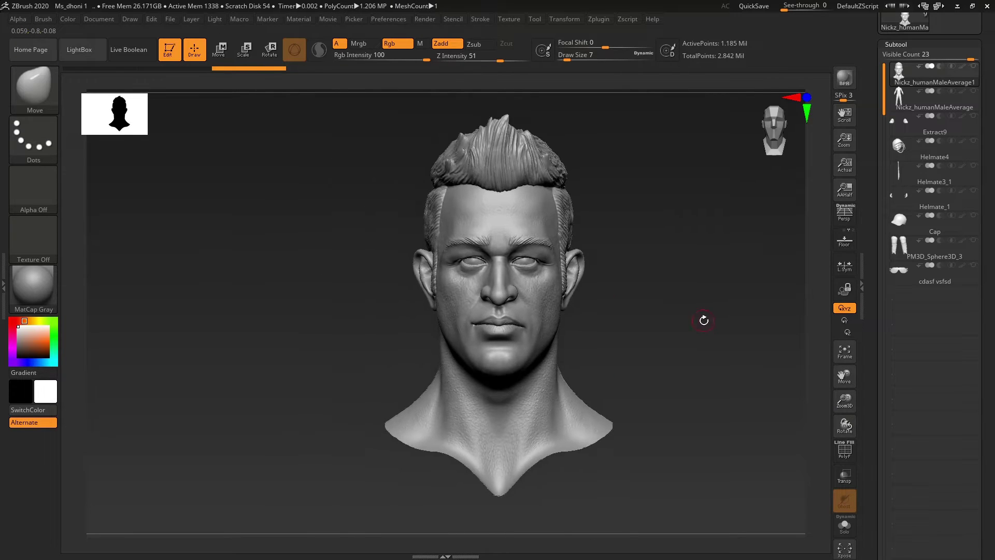
{"action": "left_click_drag", "start_coordinate": [704, 320], "coordinate": [686, 320]}
{"action": "right_click_drag", "start_coordinate": [725, 312], "coordinate": [661, 314], "text": "alt"}
{"action": "left_click_drag", "start_coordinate": [660, 314], "coordinate": [633, 325]}
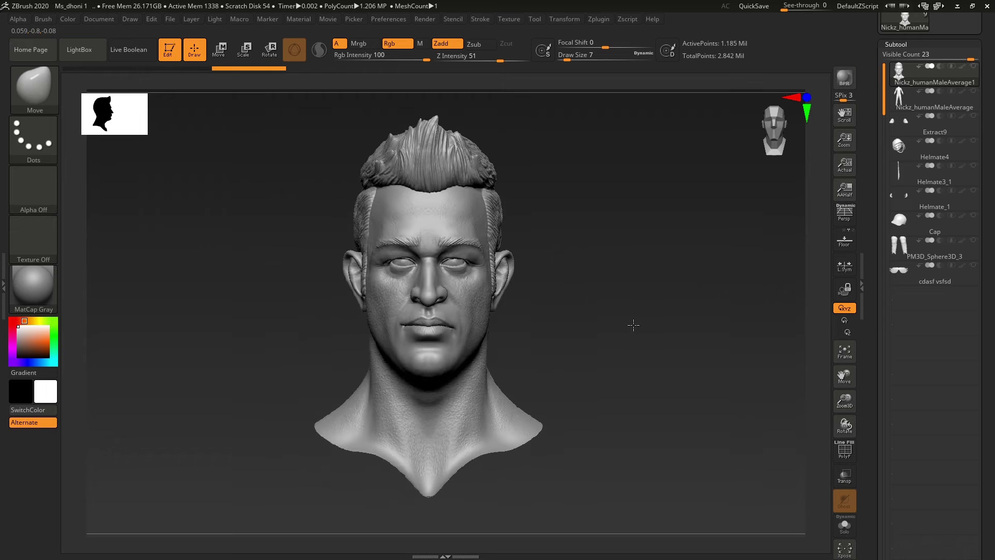
{"action": "right_click_drag", "start_coordinate": [400, 255], "coordinate": [401, 300], "text": "ctrl"}
{"action": "mouse_move", "coordinate": [648, 322]}
{"action": "left_mouse_down"}
{"action": "mouse_move", "coordinate": [628, 304]}
{"action": "mouse_move", "coordinate": [648, 307]}
{"action": "left_mouse_up"}
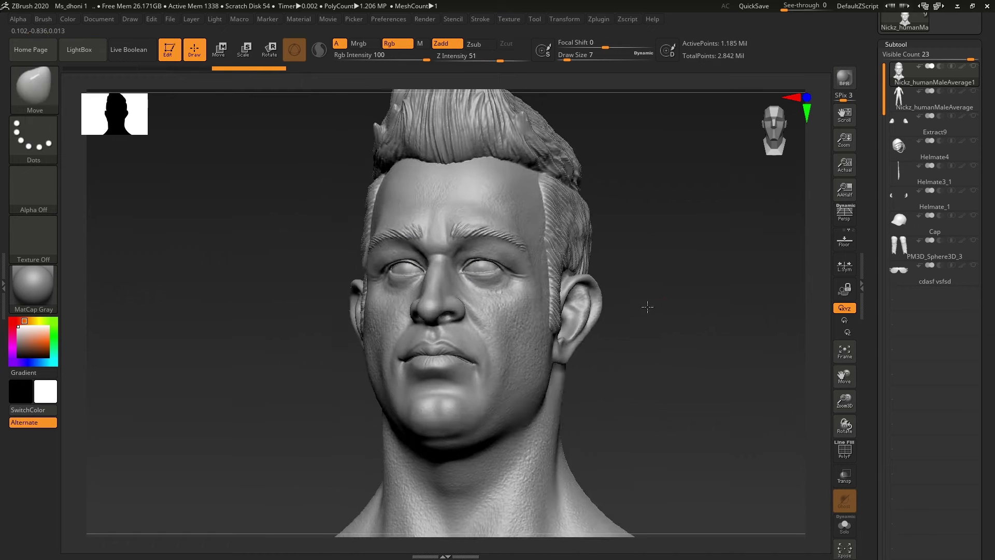
{"action": "right_click_drag", "start_coordinate": [647, 306], "coordinate": [666, 256], "text": "alt"}
{"action": "right_click_drag", "start_coordinate": [667, 255], "coordinate": [676, 286], "text": "ctrl"}
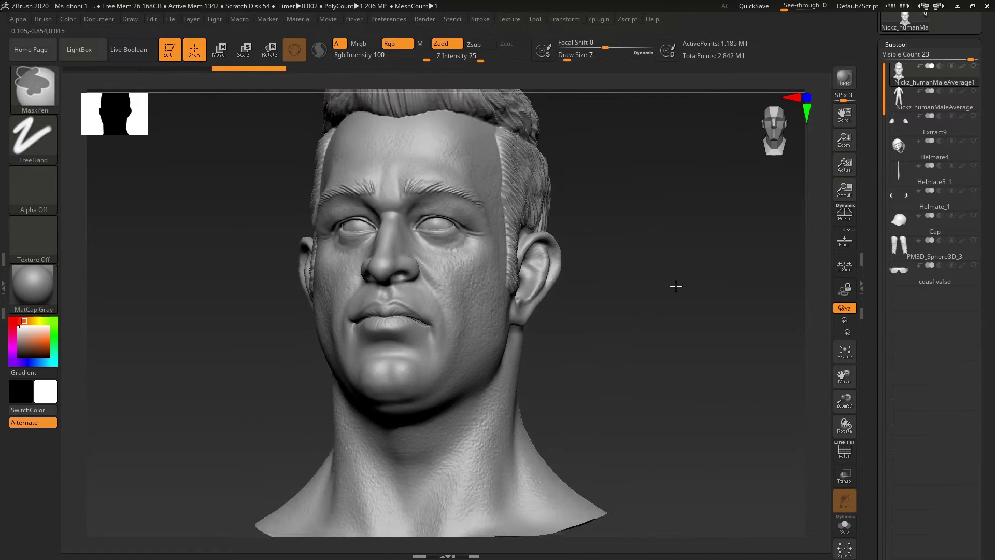
{"action": "left_click_drag", "start_coordinate": [676, 285], "coordinate": [596, 296]}
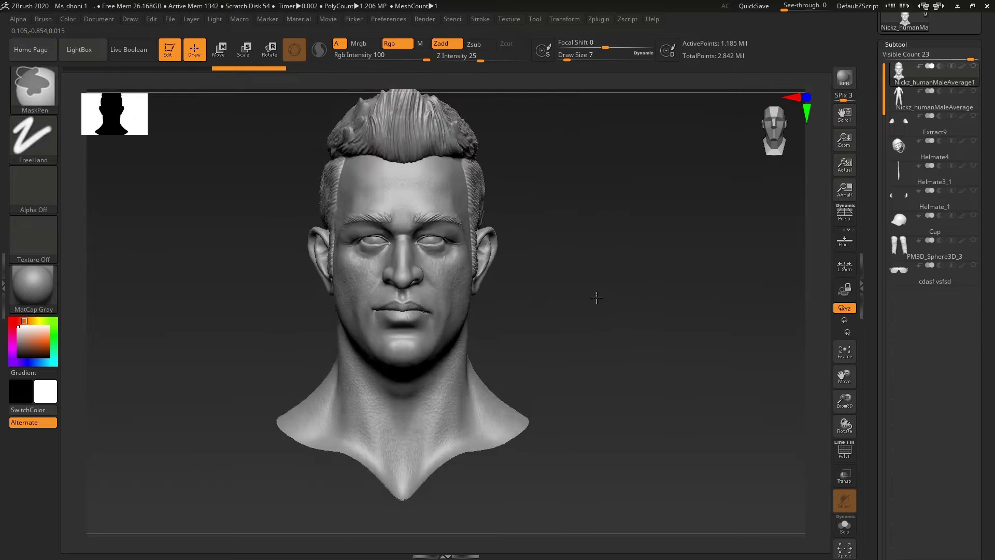
{"action": "right_click_drag", "start_coordinate": [597, 297], "coordinate": [600, 301], "text": "ctrl"}
{"action": "right_click_drag", "start_coordinate": [600, 301], "coordinate": [663, 328], "text": "alt"}
{"action": "mouse_move", "coordinate": [663, 328]}
{"action": "right_mouse_down", "text": "ctrl"}
{"action": "mouse_move", "coordinate": [637, 322]}
{"action": "mouse_move", "coordinate": [680, 329]}
{"action": "mouse_move", "coordinate": [671, 321]}
{"action": "right_mouse_up", "text": "ctrl"}
{"action": "right_click_drag", "start_coordinate": [626, 218], "coordinate": [626, 213]}
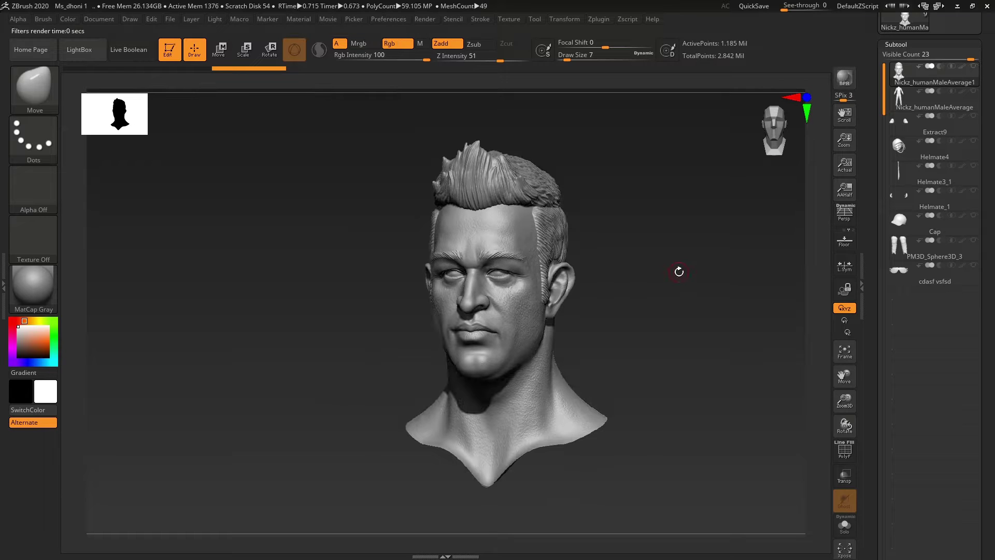
Step: Examine the bust's facial forms up close from three-quarter views on both sides
{"action": "right_click_drag", "start_coordinate": [656, 316], "coordinate": [673, 324], "text": "ctrl"}
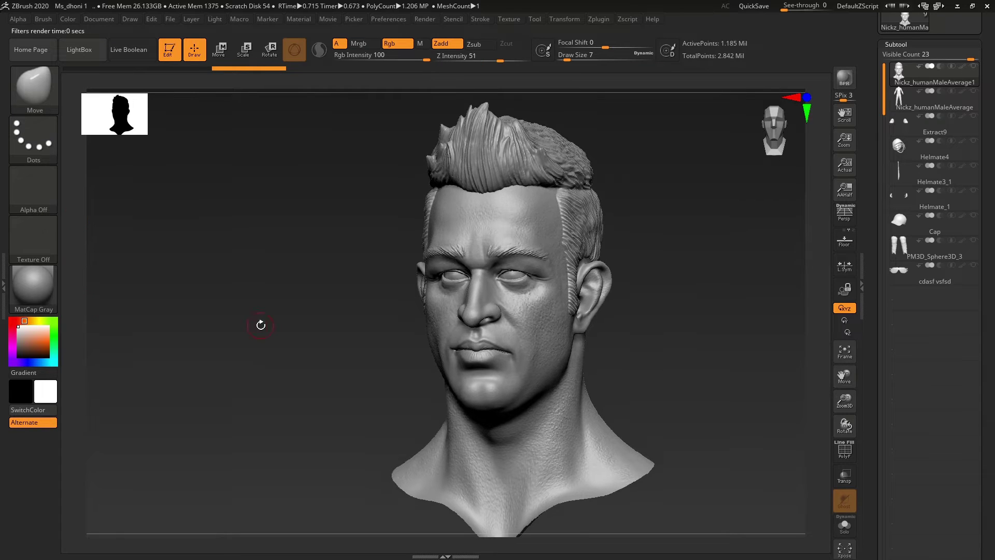
{"action": "right_click_drag", "start_coordinate": [261, 325], "coordinate": [285, 317]}
{"action": "right_click_drag", "start_coordinate": [769, 311], "coordinate": [731, 362], "text": "alt"}
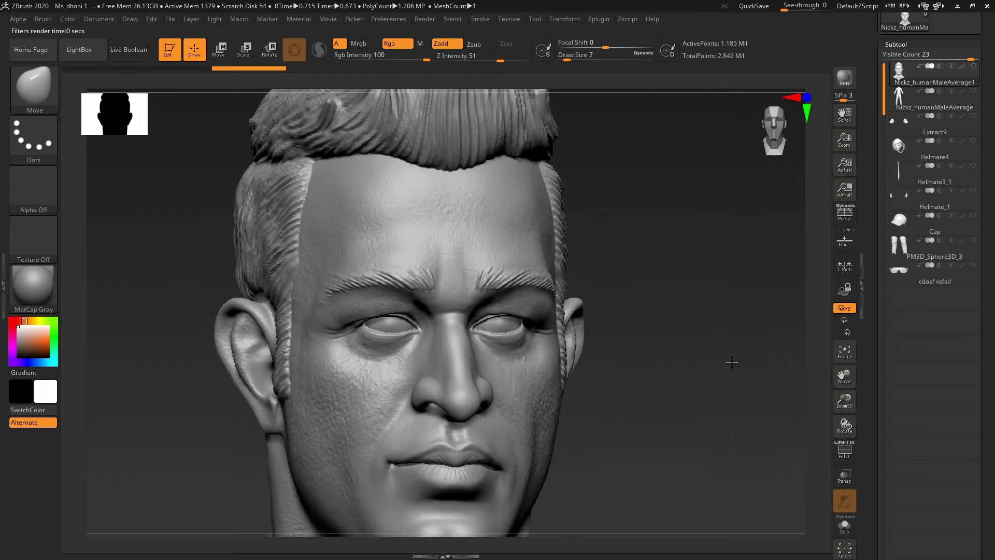
{"action": "left_click_drag", "start_coordinate": [732, 362], "coordinate": [530, 142]}
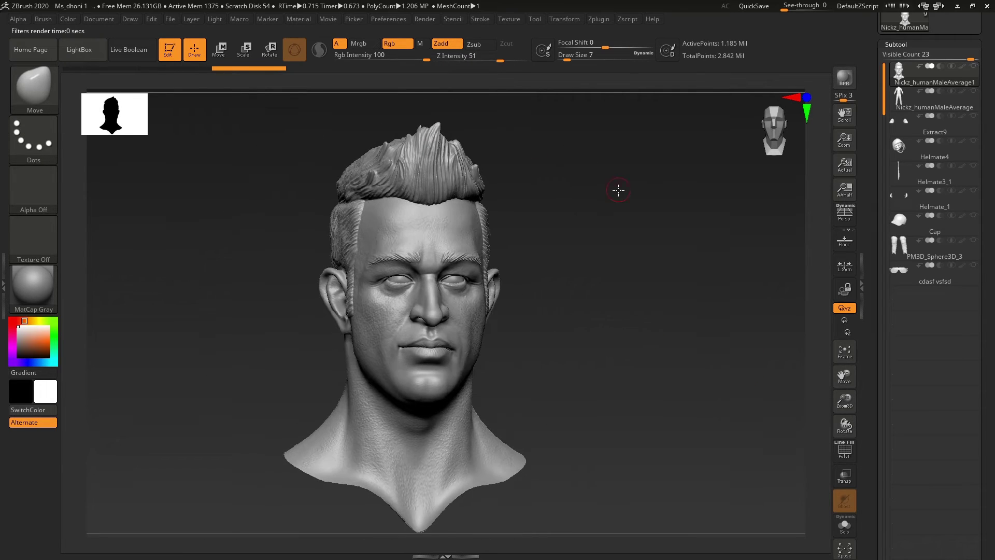
Step: Check the bust's polygon wireframe from the front, then hide the wireframe again
{"action": "mouse_move", "coordinate": [619, 190]}
{"action": "left_mouse_down"}
{"action": "mouse_move", "coordinate": [602, 192]}
{"action": "mouse_move", "coordinate": [655, 209]}
{"action": "mouse_move", "coordinate": [637, 207]}
{"action": "mouse_move", "coordinate": [626, 284]}
{"action": "mouse_move", "coordinate": [604, 282]}
{"action": "mouse_move", "coordinate": [729, 271]}
{"action": "mouse_move", "coordinate": [677, 263]}
{"action": "left_mouse_up"}
{"action": "key", "text": "shift+f"}
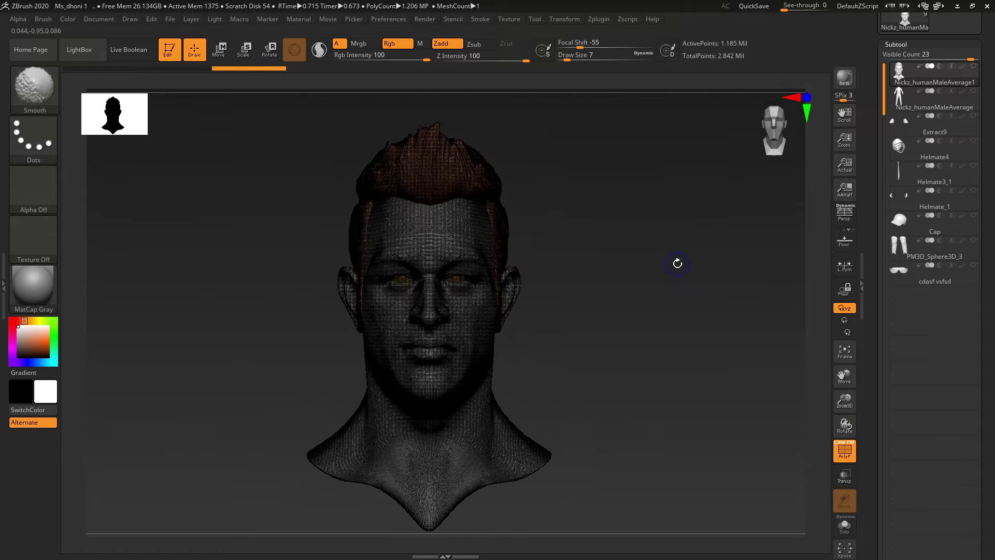
{"action": "key", "text": "shift+f"}
Step: Examine the brow, nose, jaw and ear up close from the front and a low three-quarter angle
{"action": "mouse_move", "coordinate": [427, 249]}
{"action": "right_mouse_down", "text": "ctrl"}
{"action": "mouse_move", "coordinate": [444, 222]}
{"action": "mouse_move", "coordinate": [456, 251]}
{"action": "right_mouse_up", "text": "ctrl"}
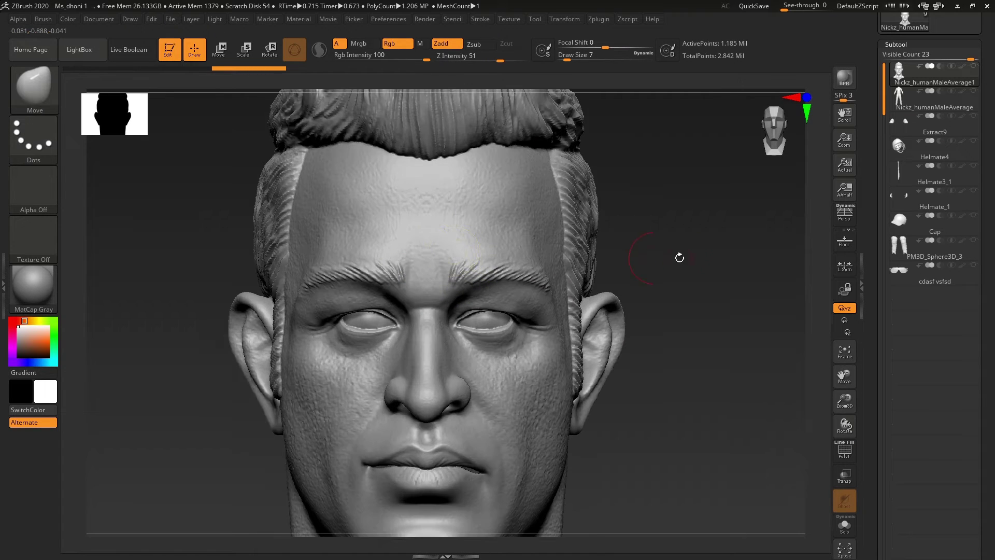
{"action": "left_click_drag", "start_coordinate": [679, 257], "coordinate": [692, 256]}
{"action": "mouse_move", "coordinate": [714, 312]}
{"action": "left_mouse_down"}
{"action": "mouse_move", "coordinate": [731, 162]}
{"action": "mouse_move", "coordinate": [708, 259]}
{"action": "left_mouse_up"}
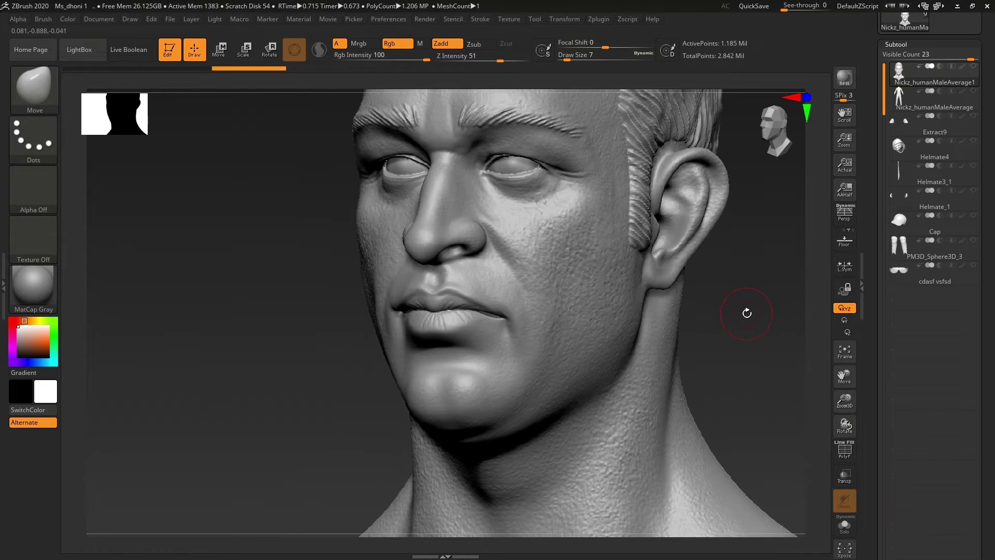
{"action": "mouse_move", "coordinate": [732, 311]}
{"action": "right_mouse_down", "text": "ctrl"}
{"action": "mouse_move", "coordinate": [722, 307]}
{"action": "mouse_move", "coordinate": [711, 348]}
{"action": "right_mouse_up", "text": "ctrl"}
{"action": "left_click_drag", "start_coordinate": [711, 349], "coordinate": [708, 366]}
Step: Increase the Move brush's draw size to 27 and center the whole bust in front view
{"action": "key", "text": "space"}
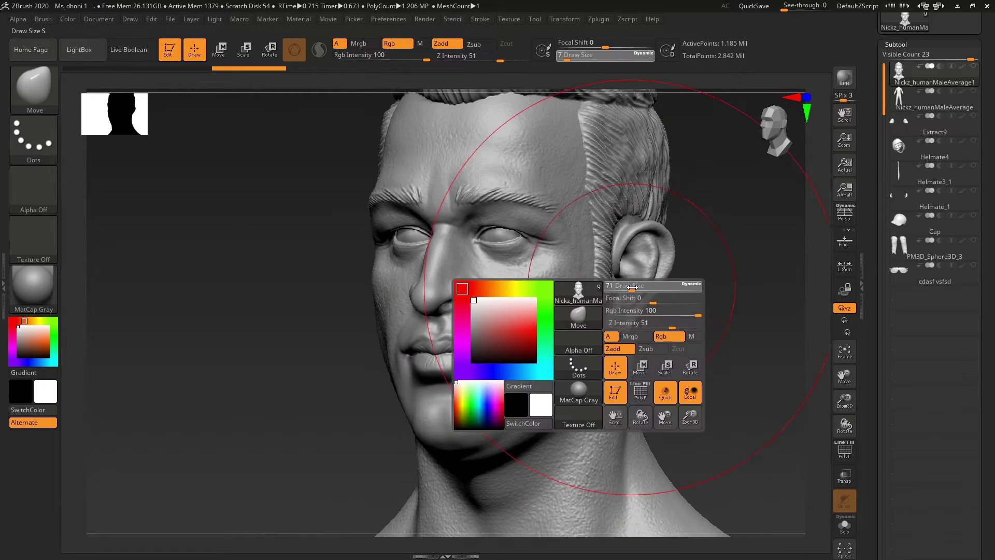
{"action": "left_click_drag", "start_coordinate": [691, 318], "coordinate": [715, 319], "text": "shift"}
{"action": "key", "text": "space"}
{"action": "left_click_drag", "start_coordinate": [510, 263], "coordinate": [518, 264]}
{"action": "right_click_drag", "start_coordinate": [518, 264], "coordinate": [508, 260], "text": "ctrl"}
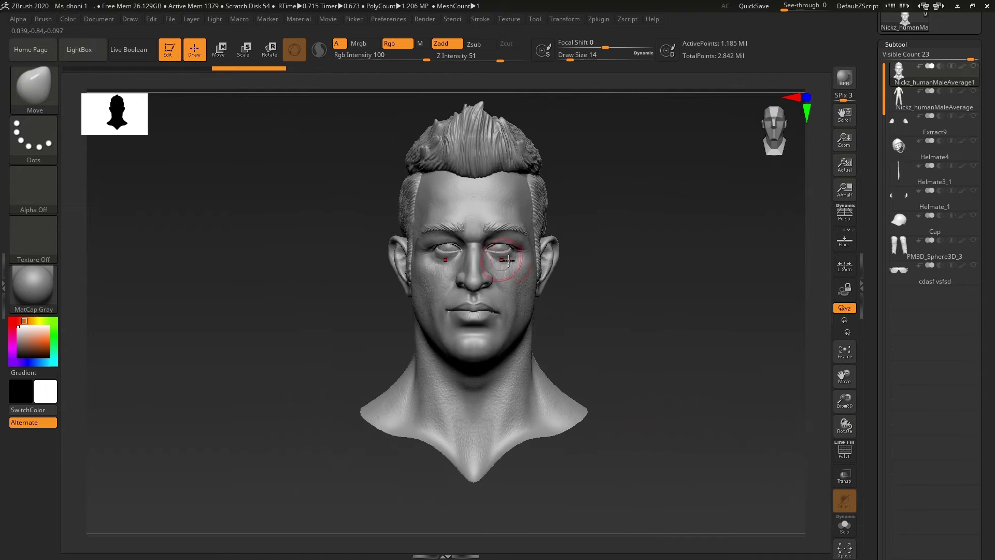
{"action": "right_click_drag", "start_coordinate": [590, 280], "coordinate": [591, 328], "text": "alt"}
{"action": "key", "text": "space"}
{"action": "left_click_drag", "start_coordinate": [523, 332], "coordinate": [531, 332]}
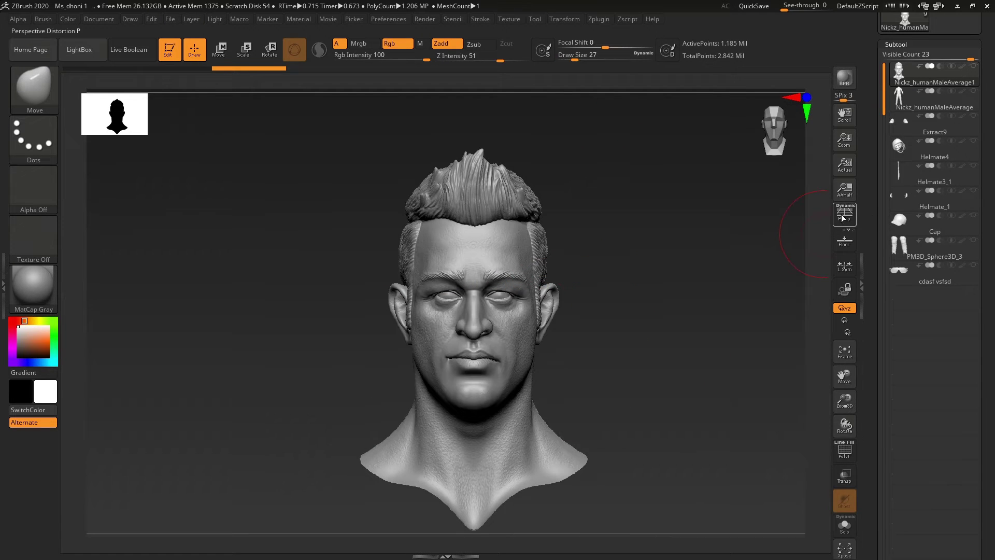
Step: Compare the bust with perspective distortion on and off, then inspect it in the flat view around to its profile
{"action": "left_click", "coordinate": [844, 214]}
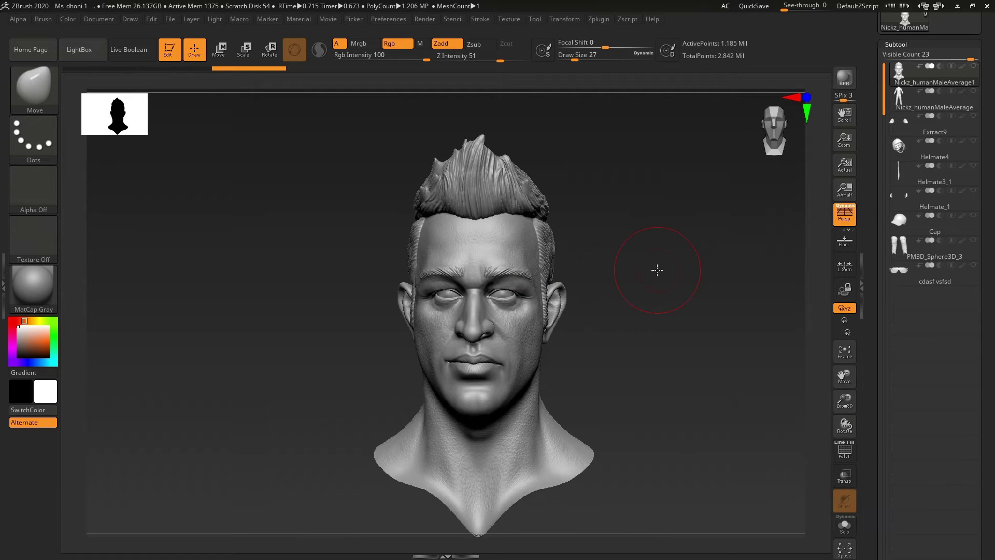
{"action": "right_click_drag", "start_coordinate": [657, 269], "coordinate": [650, 260]}
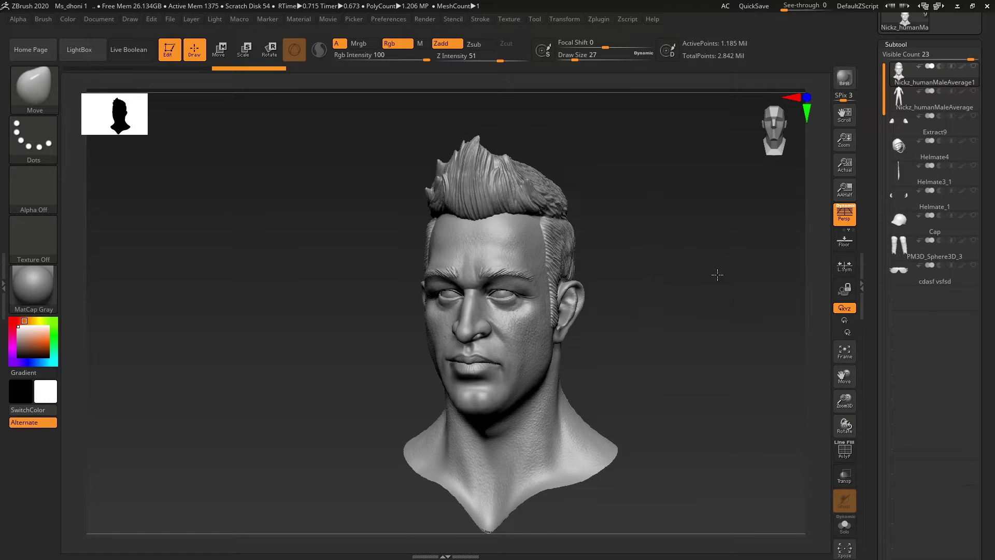
{"action": "right_click_drag", "start_coordinate": [717, 274], "coordinate": [785, 238]}
{"action": "left_click", "coordinate": [847, 214]}
{"action": "mouse_move", "coordinate": [684, 308]}
{"action": "right_mouse_down"}
{"action": "mouse_move", "coordinate": [661, 282]}
{"action": "mouse_move", "coordinate": [676, 292]}
{"action": "mouse_move", "coordinate": [668, 252]}
{"action": "right_mouse_up"}
{"action": "right_click_drag", "start_coordinate": [573, 306], "coordinate": [609, 366], "text": "ctrl"}
{"action": "mouse_move", "coordinate": [648, 293]}
{"action": "right_mouse_down"}
{"action": "mouse_move", "coordinate": [653, 333]}
{"action": "mouse_move", "coordinate": [682, 229]}
{"action": "mouse_move", "coordinate": [587, 254]}
{"action": "right_mouse_up"}
{"action": "mouse_move", "coordinate": [492, 339]}
{"action": "right_mouse_down"}
{"action": "mouse_move", "coordinate": [532, 335]}
{"action": "mouse_move", "coordinate": [506, 300]}
{"action": "mouse_move", "coordinate": [666, 288]}
{"action": "mouse_move", "coordinate": [647, 290]}
{"action": "mouse_move", "coordinate": [715, 300]}
{"action": "mouse_move", "coordinate": [636, 314]}
{"action": "right_mouse_up"}
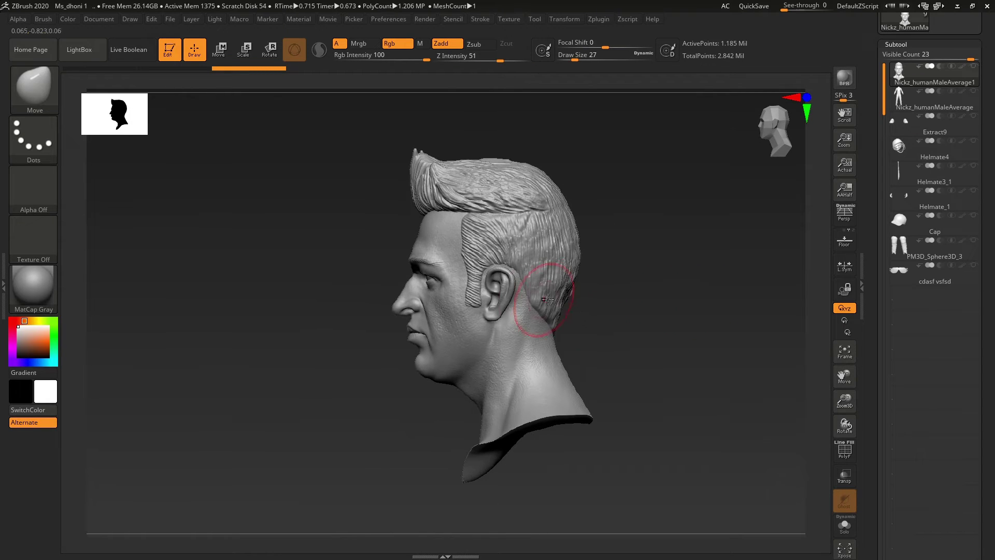
Step: Apply the PolySkin material to the bust and view it from a three-quarter angle
{"action": "left_click", "coordinate": [36, 284]}
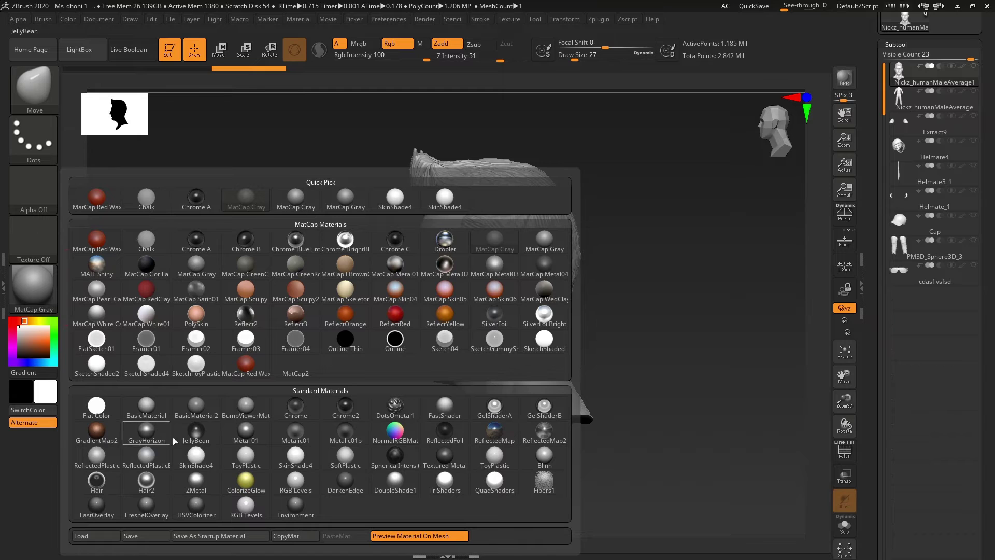
{"action": "left_click", "coordinate": [194, 316]}
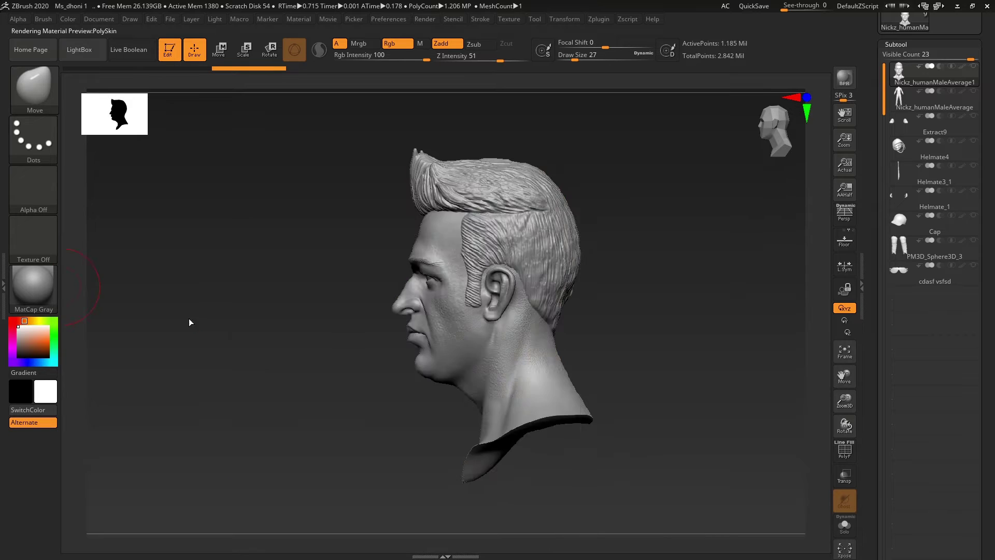
{"action": "right_click_drag", "start_coordinate": [282, 347], "coordinate": [351, 351]}
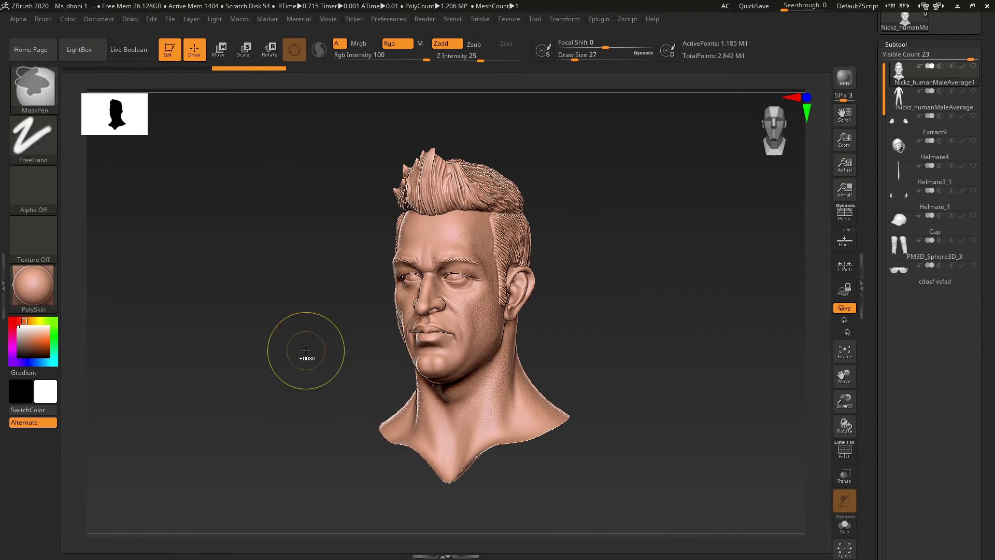
Step: Try a strong red tint and a muted pinkish-grey tint on the bust's skin material
{"action": "left_click_drag", "start_coordinate": [3, 342], "coordinate": [3, 342]}
{"action": "left_click", "coordinate": [42, 341]}
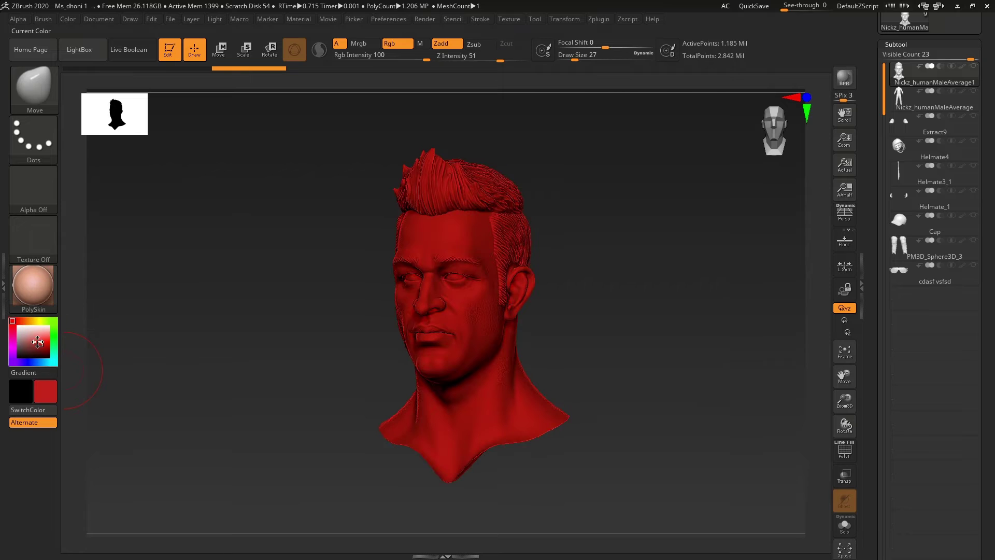
{"action": "left_click", "coordinate": [19, 335]}
{"action": "right_click_drag", "start_coordinate": [602, 317], "coordinate": [621, 339], "text": "ctrl"}
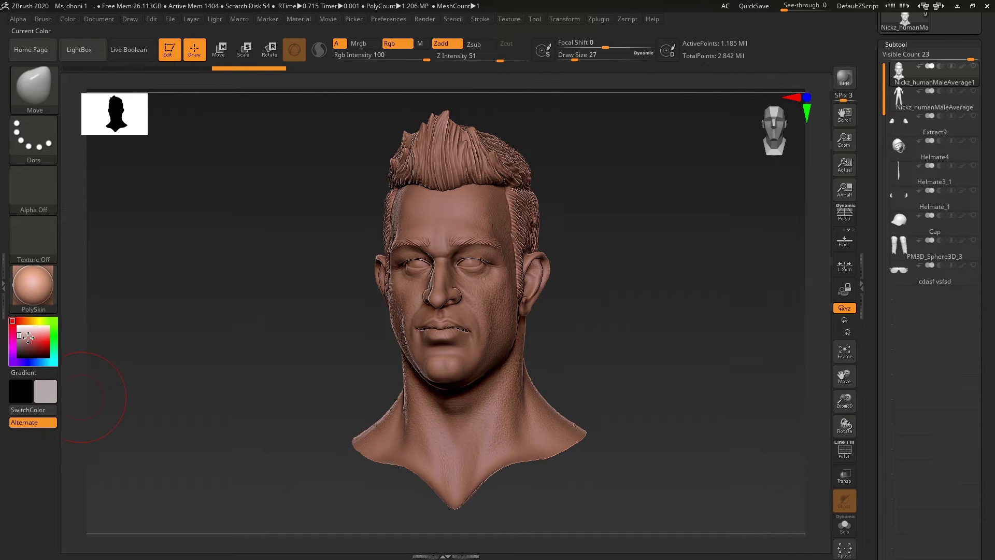
Step: Tint the bust's skin material with a pale, desaturated blue
{"action": "left_click", "coordinate": [41, 362]}
{"action": "left_click", "coordinate": [29, 336]}
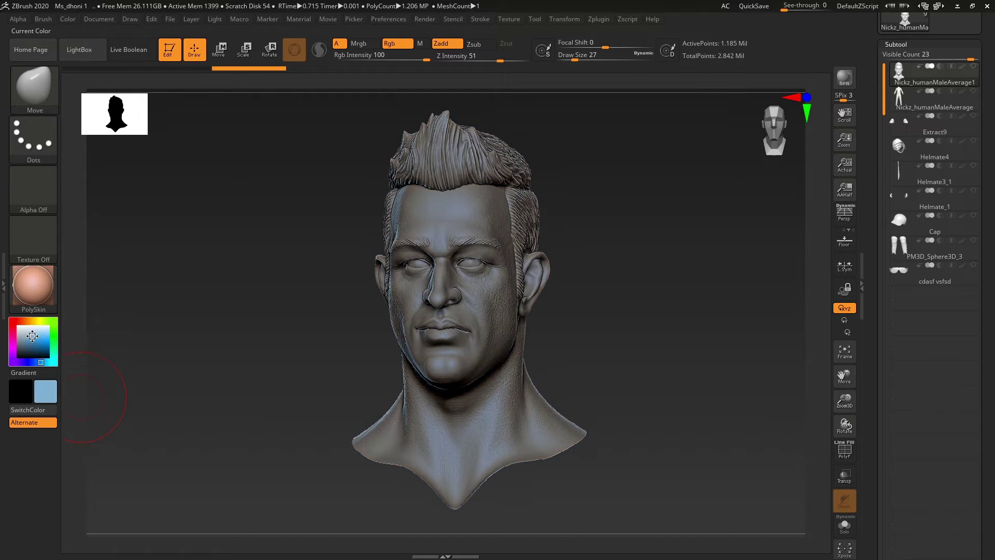
{"action": "left_click", "coordinate": [25, 342]}
{"action": "left_click", "coordinate": [26, 332]}
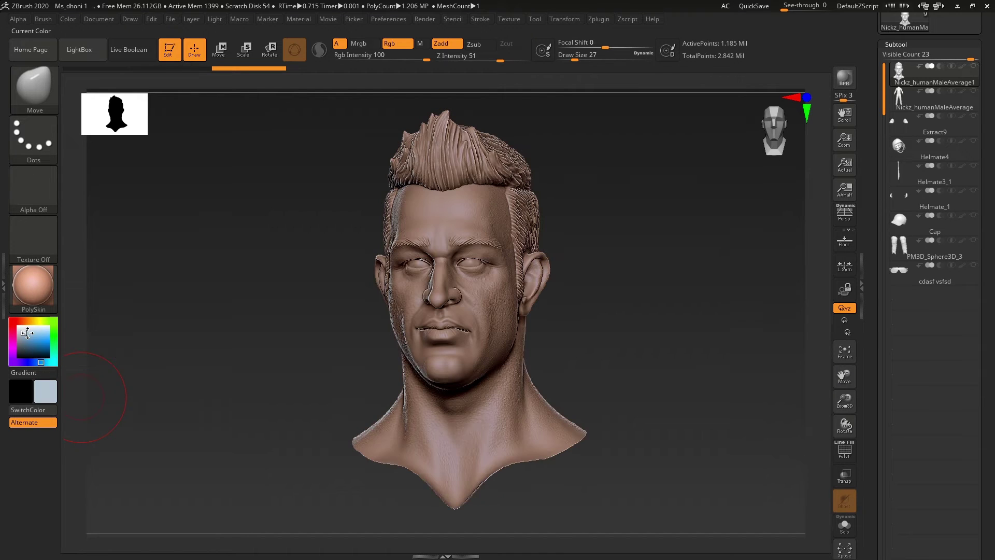
Step: Render the tinted bust with BPR shadows and turn it to face the front
{"action": "left_click", "coordinate": [843, 78]}
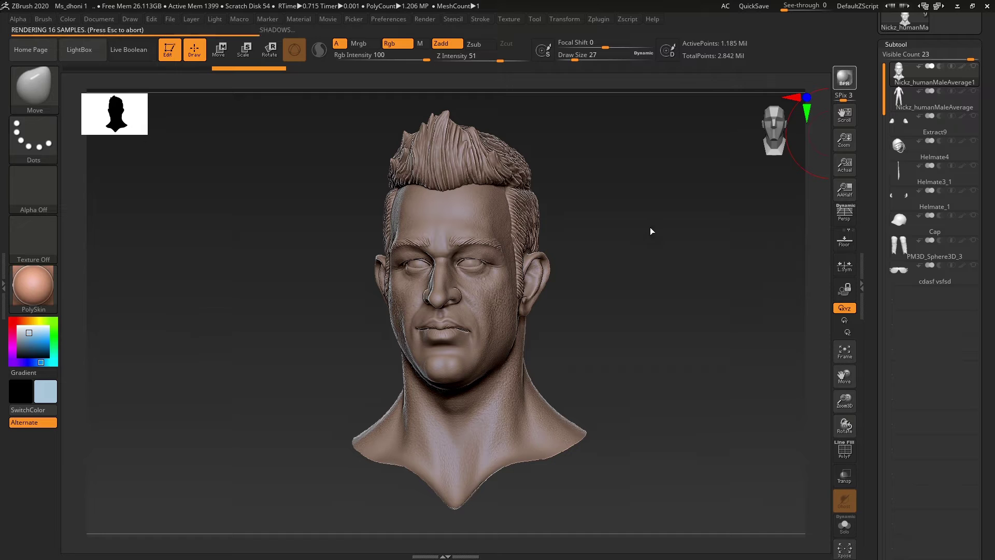
{"action": "left_click_drag", "start_coordinate": [631, 295], "coordinate": [642, 305]}
{"action": "right_click_drag", "start_coordinate": [624, 311], "coordinate": [638, 307], "text": "alt"}
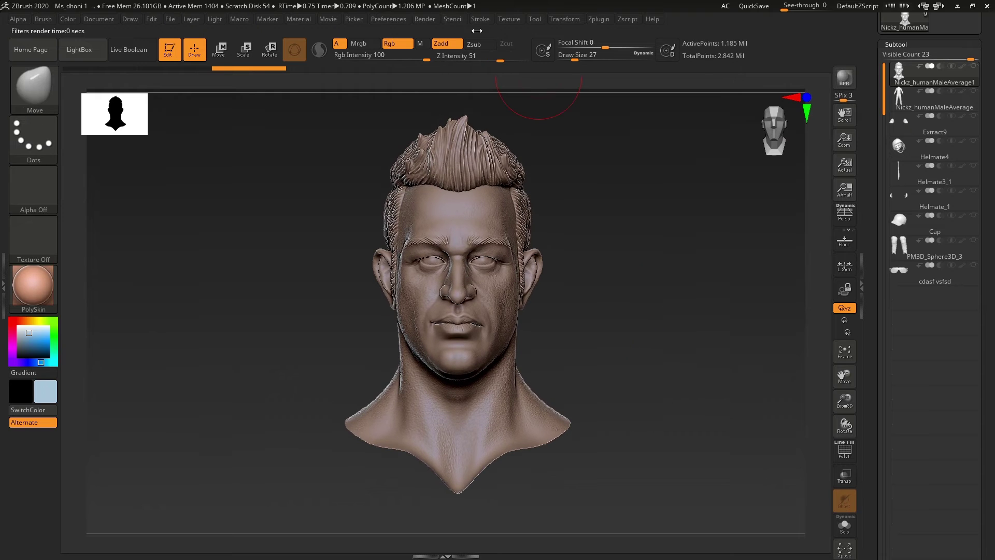
Step: Record a turntable movie of the full bust, and run the turntable a second time
{"action": "left_click", "coordinate": [334, 20]}
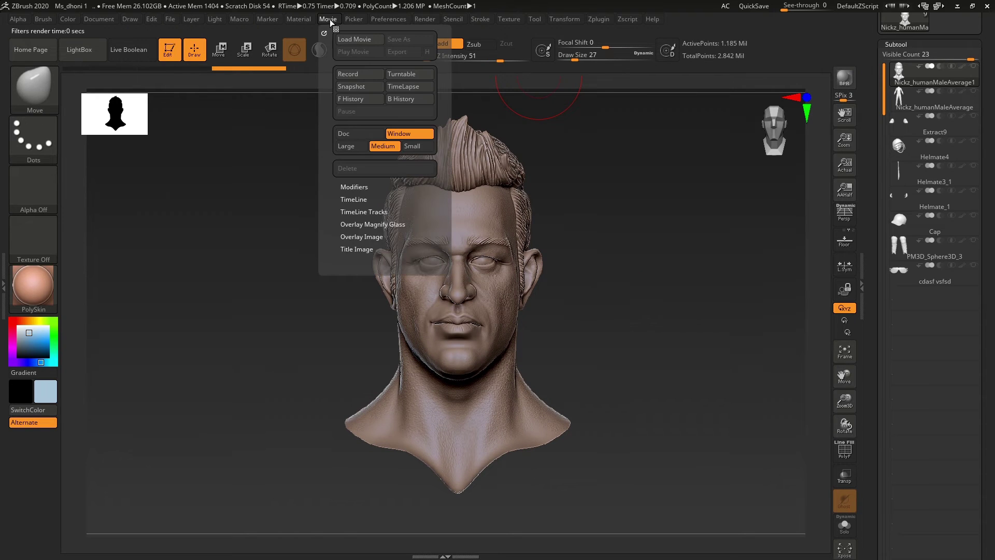
{"action": "left_click", "coordinate": [405, 75]}
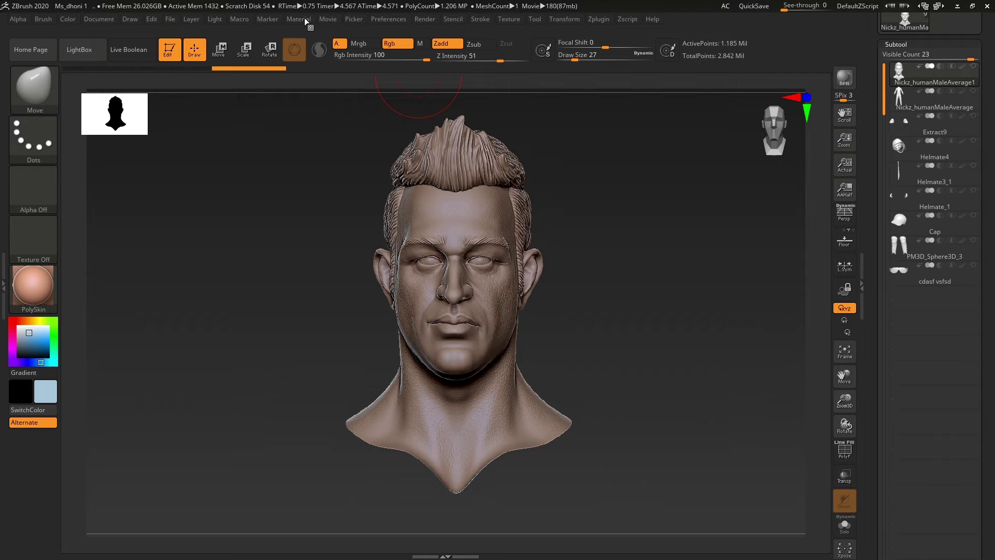
{"action": "left_click", "coordinate": [324, 18]}
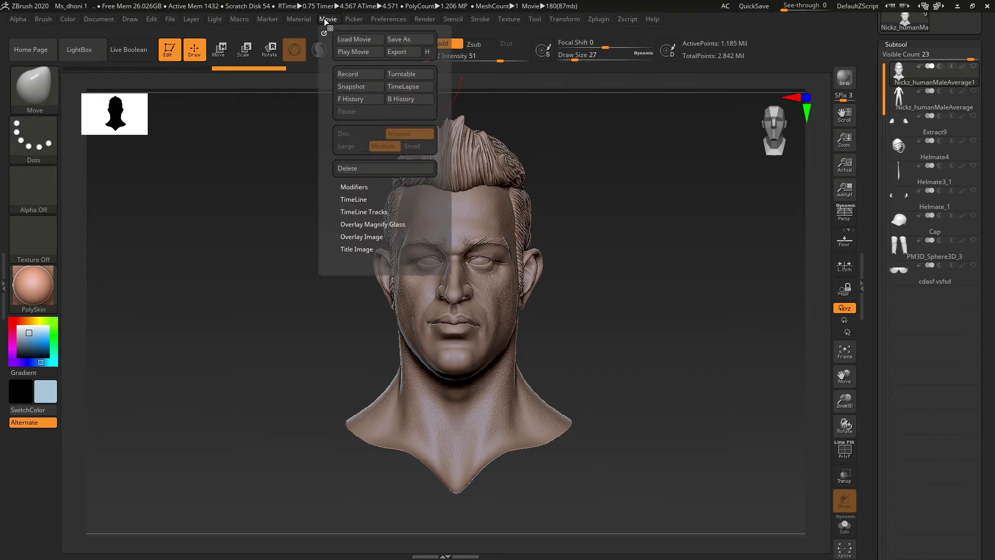
{"action": "left_click", "coordinate": [405, 74]}
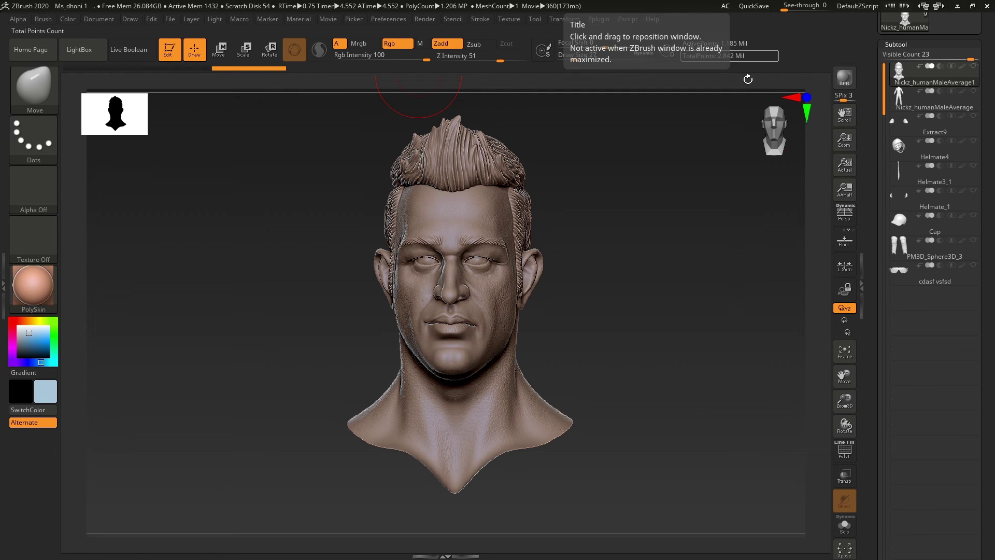
Step: Frame the bust's face up close from the front and render it with BPR
{"action": "right_click_drag", "start_coordinate": [656, 218], "coordinate": [648, 218]}
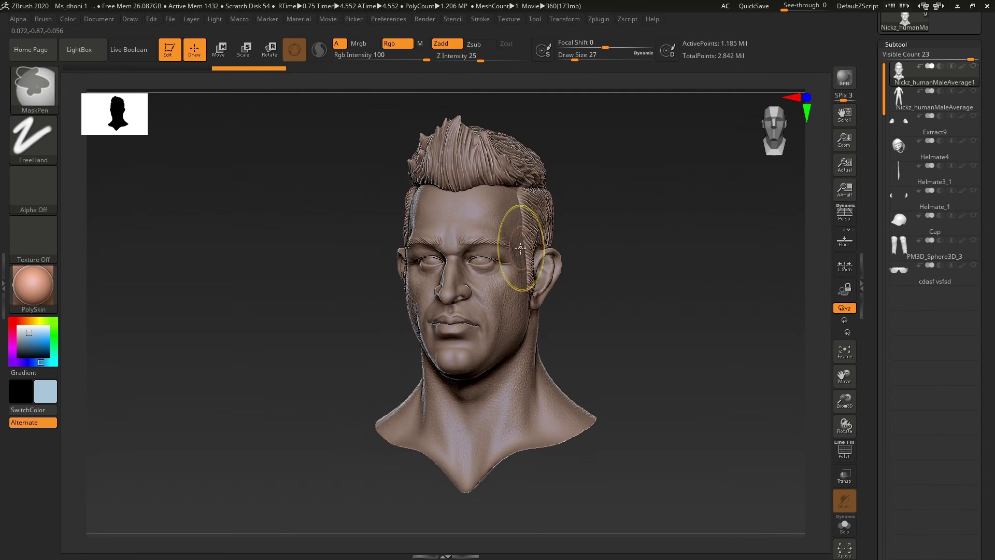
{"action": "right_click_drag", "start_coordinate": [521, 247], "coordinate": [656, 269], "text": "ctrl"}
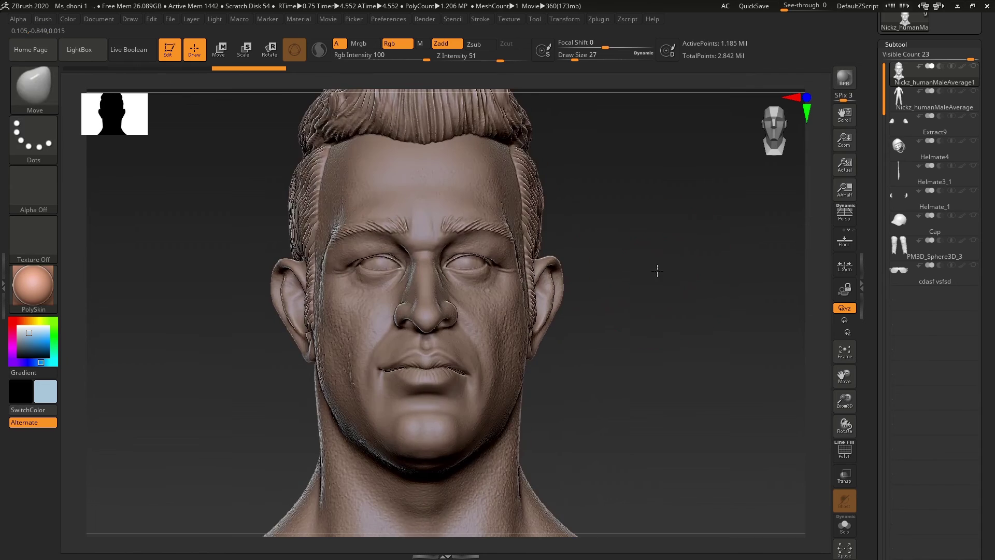
{"action": "right_click_drag", "start_coordinate": [443, 245], "coordinate": [452, 249], "text": "ctrl"}
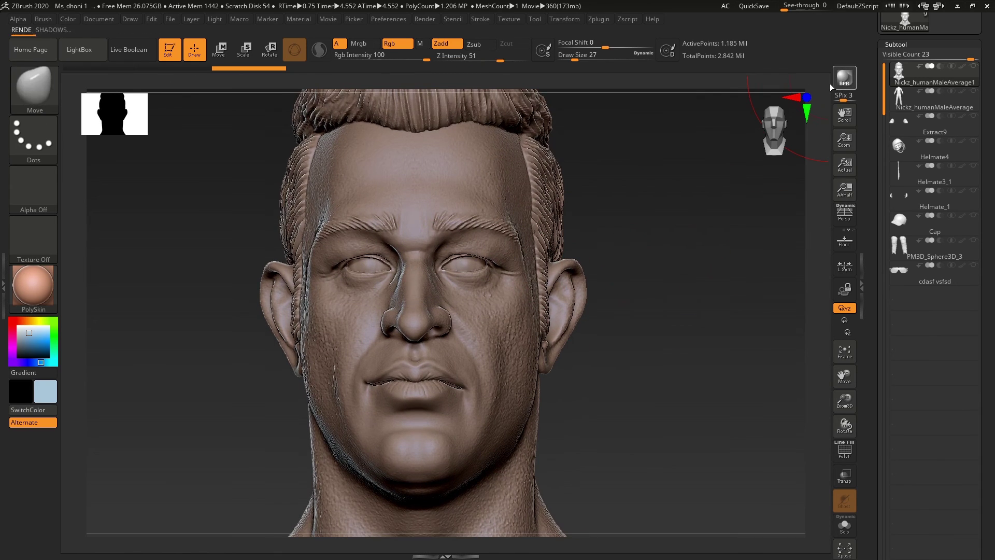